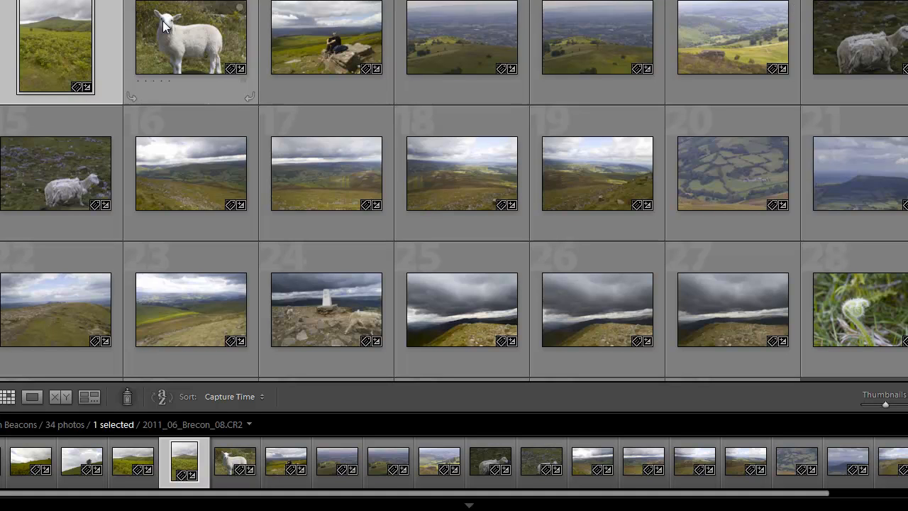
# Select all photos in the 06 - Brecon Beacons folder and add the keyword "black mountains" to them
pyautogui.moveTo(50, 34)
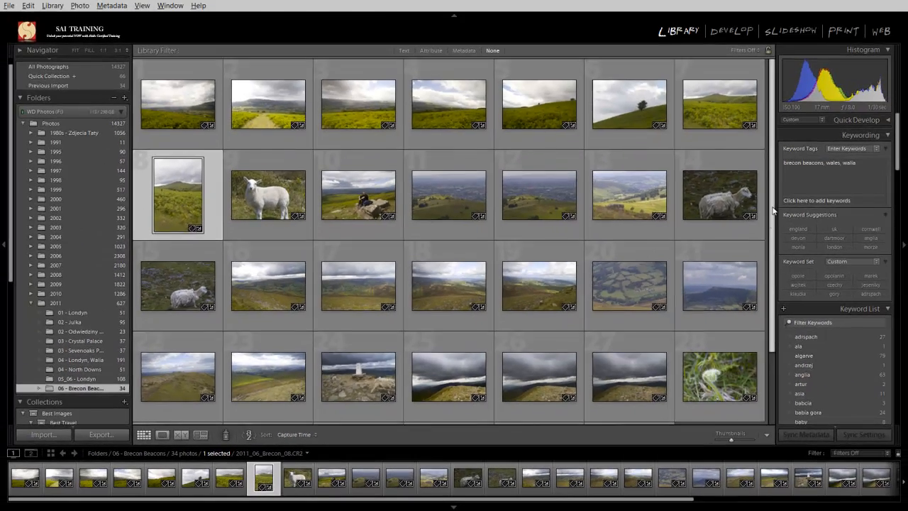
pyautogui.moveTo(772, 211); pyautogui.dragTo(769, 305)
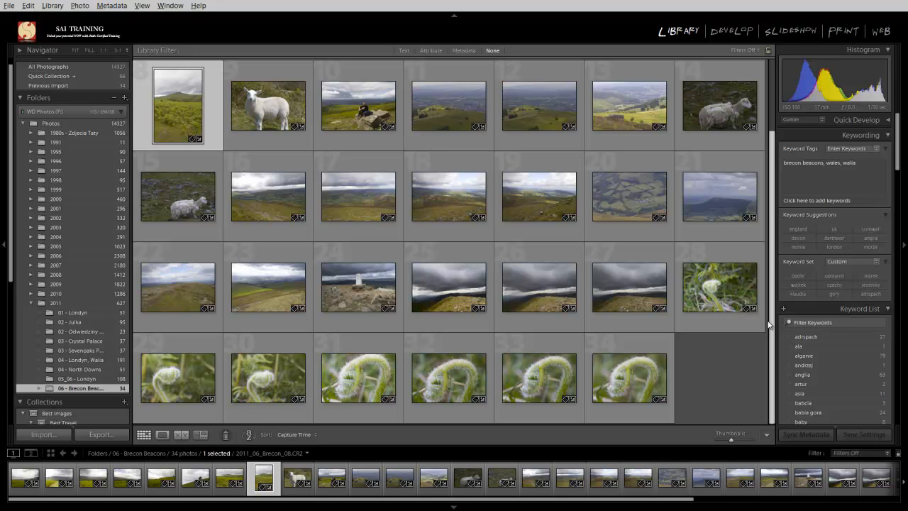
pyautogui.moveTo(772, 281); pyautogui.dragTo(771, 206)
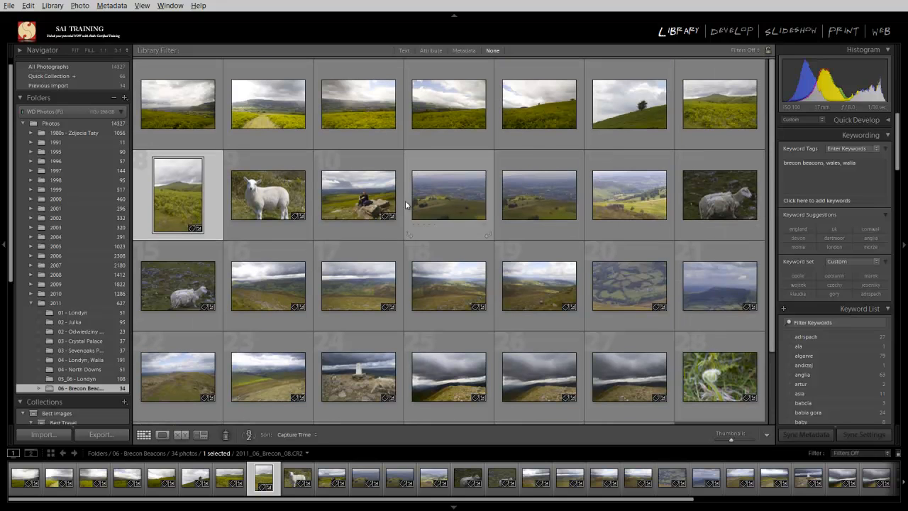
pyautogui.click(174, 114)
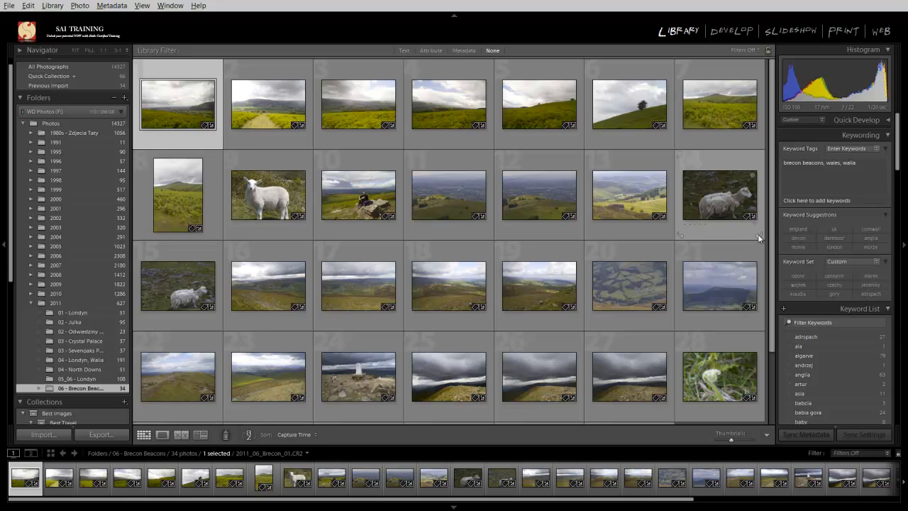
pyautogui.hotkey('ctrl', 'a')
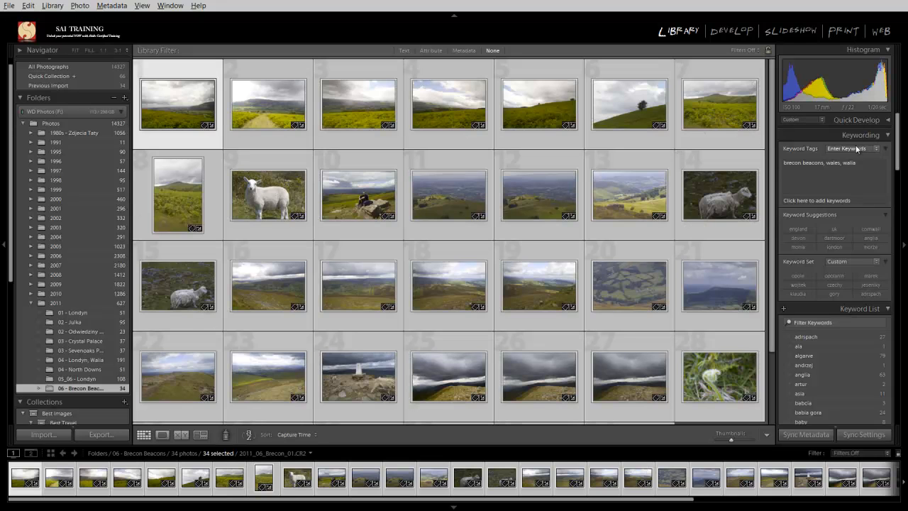
pyautogui.click(869, 168)
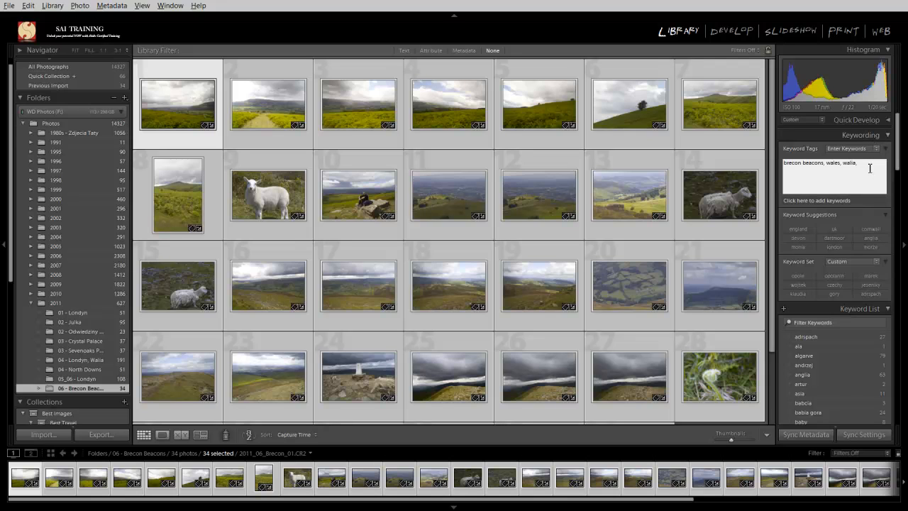
pyautogui.write(', bl')
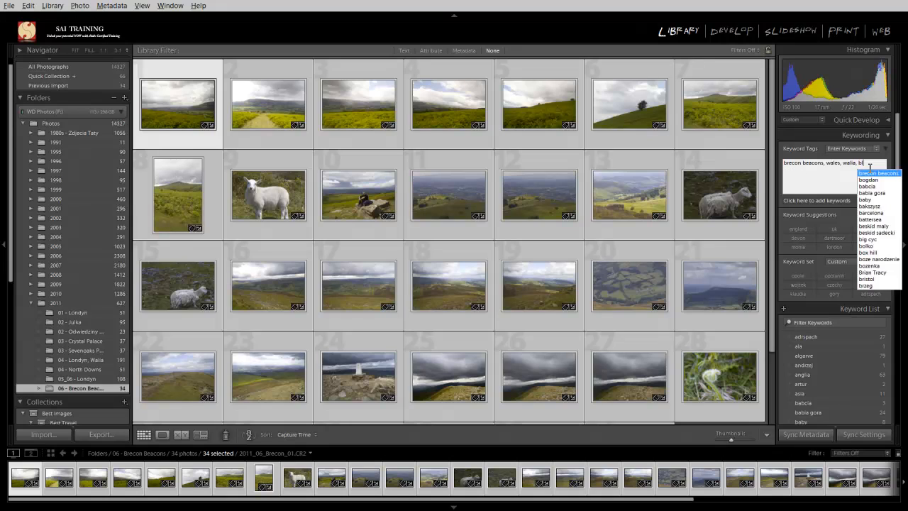
pyautogui.write('ack mountains')
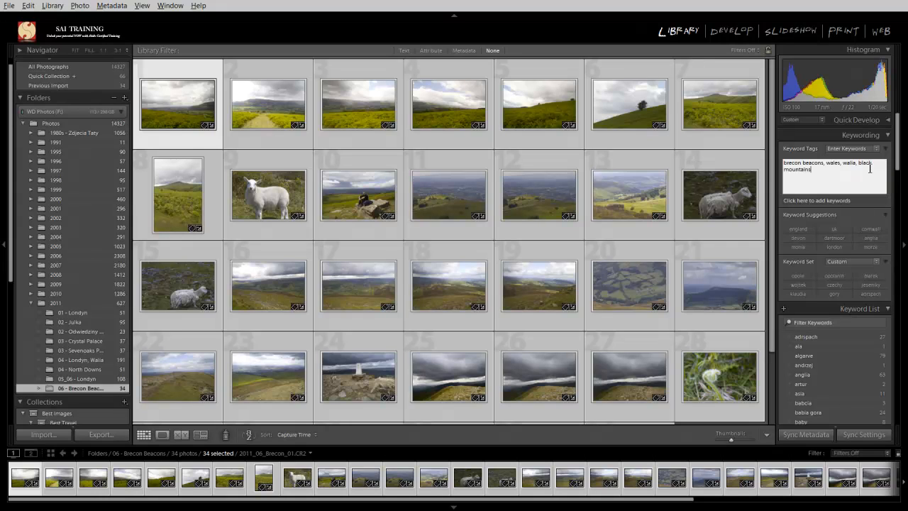
pyautogui.press('Return')
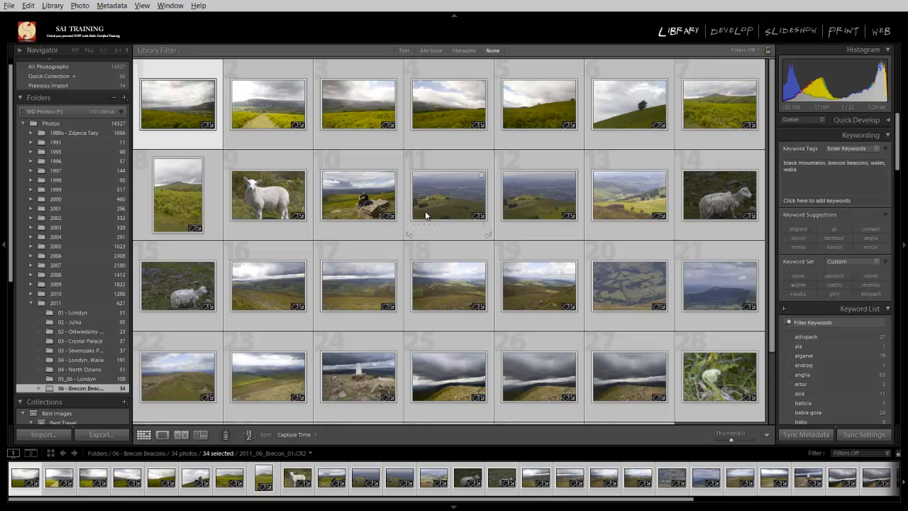
# Clear the selection, select the fern close-ups from photo 28 to 34, and add the keyword "macro" to them
pyautogui.click(335, 204)
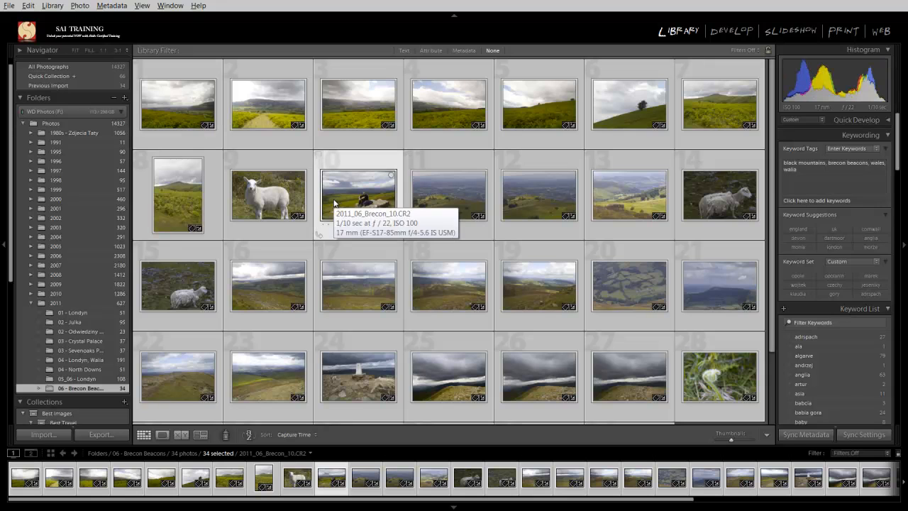
pyautogui.moveTo(775, 141); pyautogui.dragTo(770, 216)
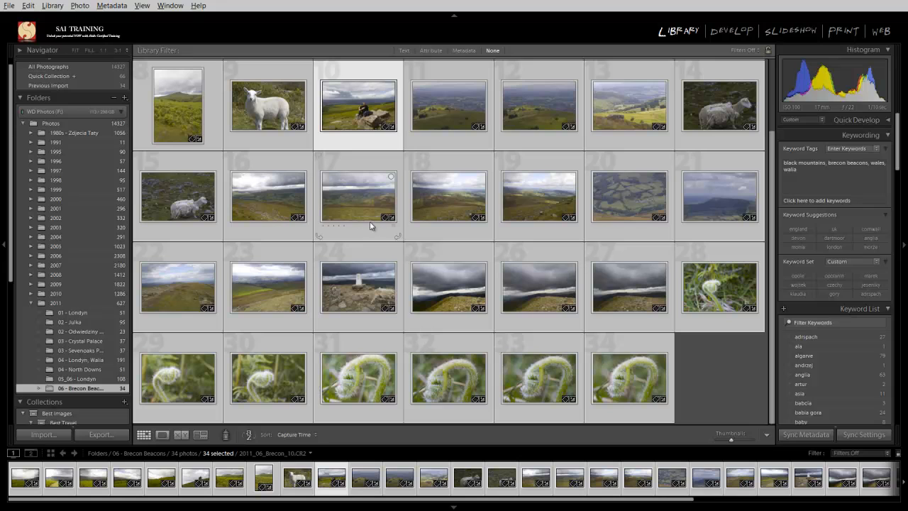
pyautogui.hotkey('ctrl', 'd')
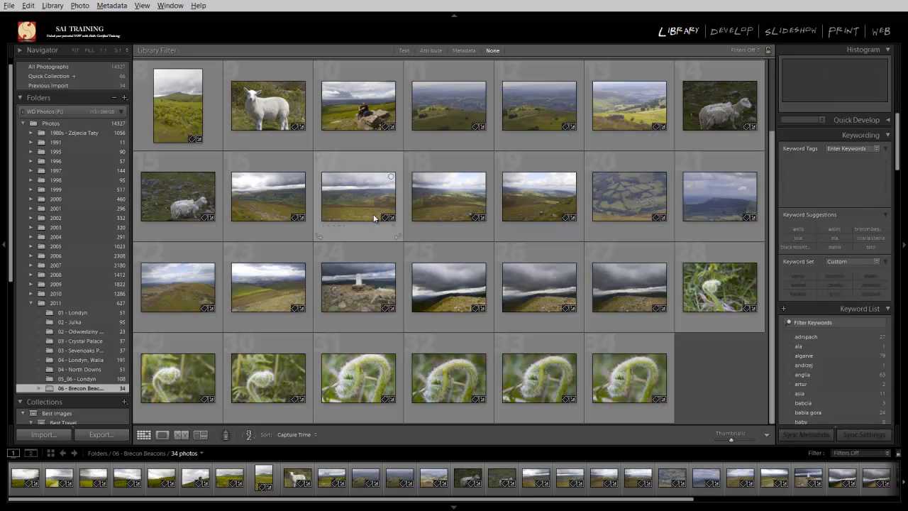
pyautogui.click(720, 285)
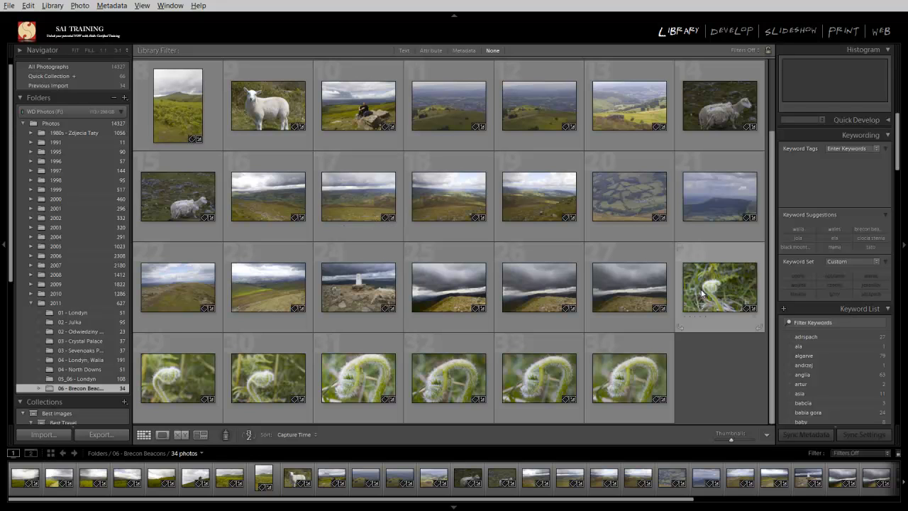
pyautogui.keyDown('shift'); pyautogui.click(611, 383); pyautogui.keyUp('shift')
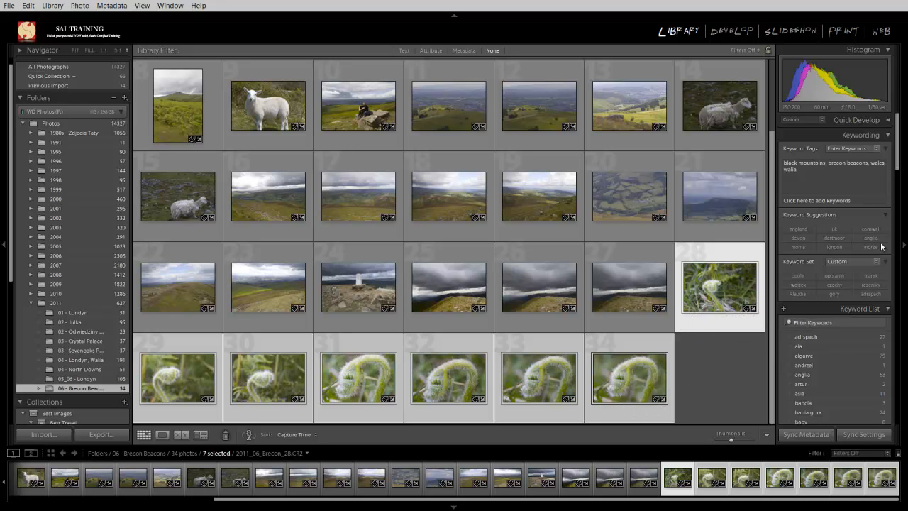
pyautogui.click(847, 176)
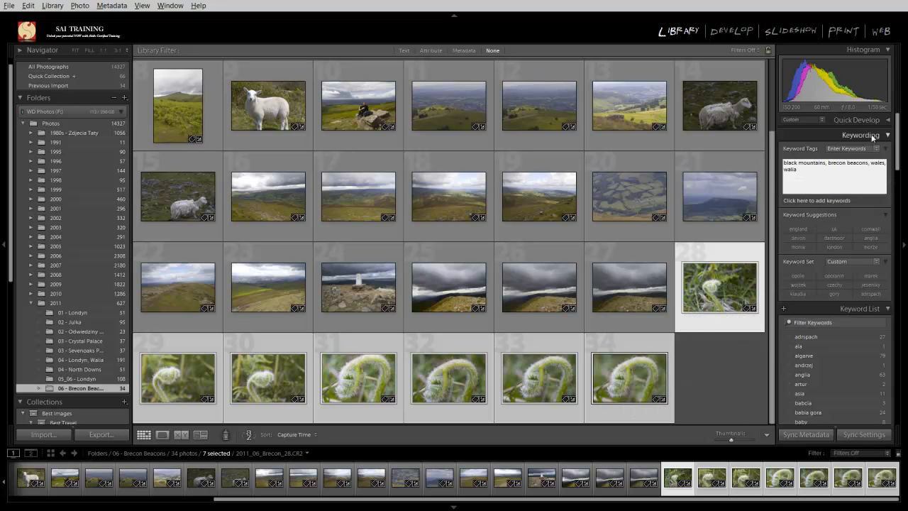
pyautogui.write(', ')
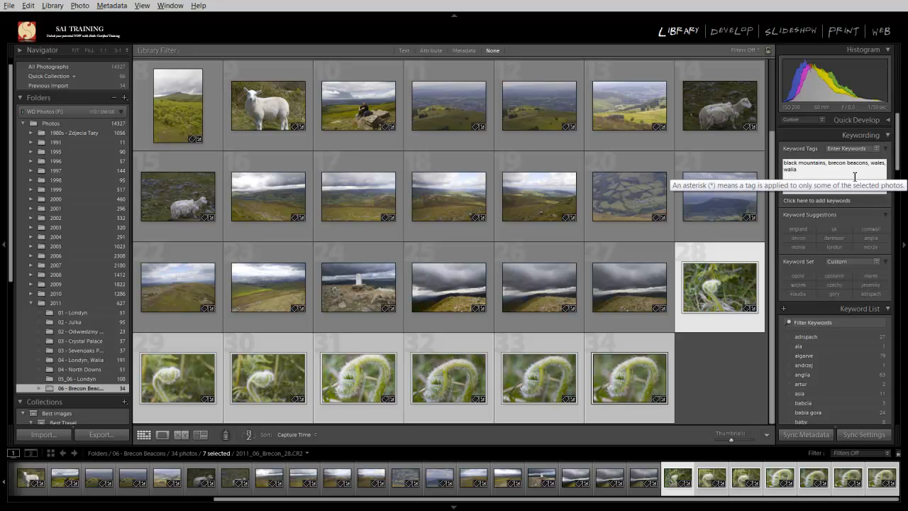
pyautogui.write('macr')
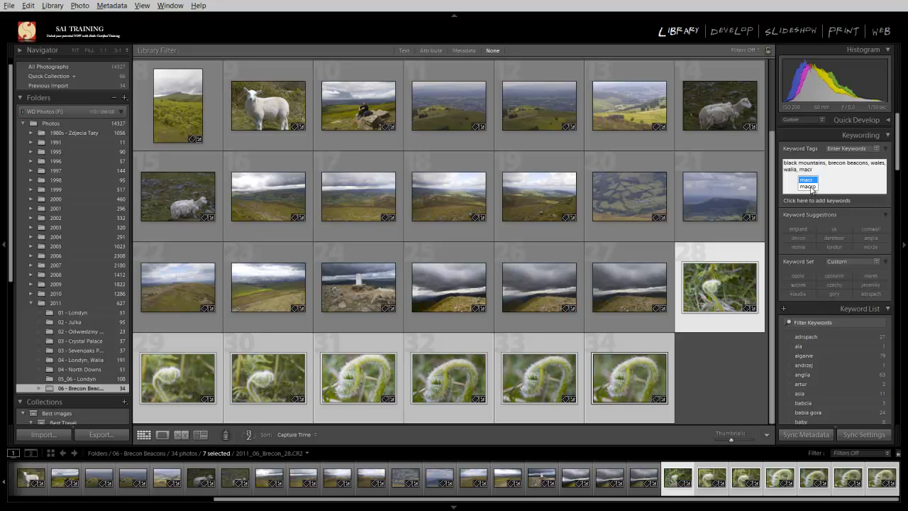
pyautogui.press('Return')
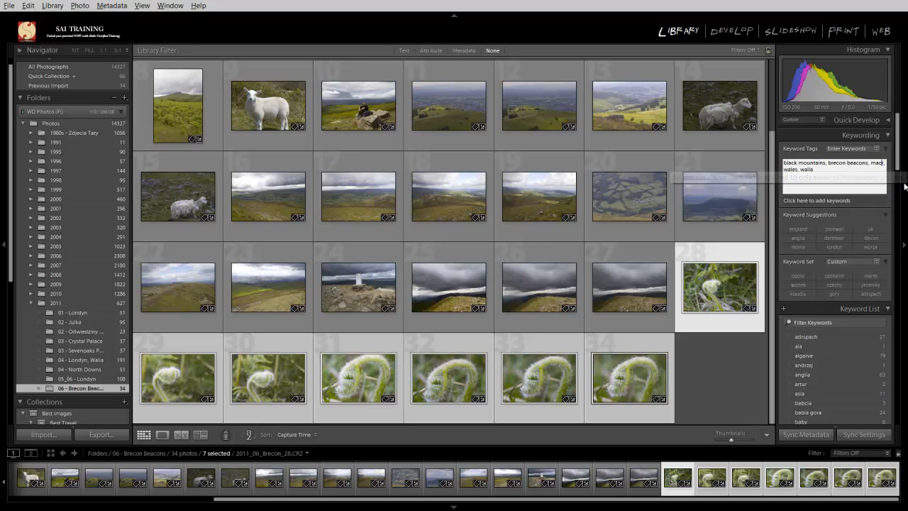
pyautogui.write('o')
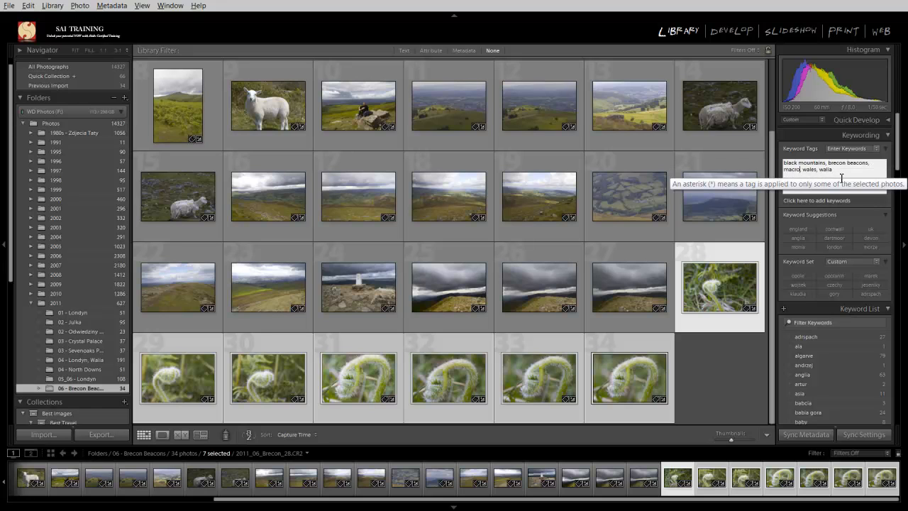
pyautogui.click(866, 223)
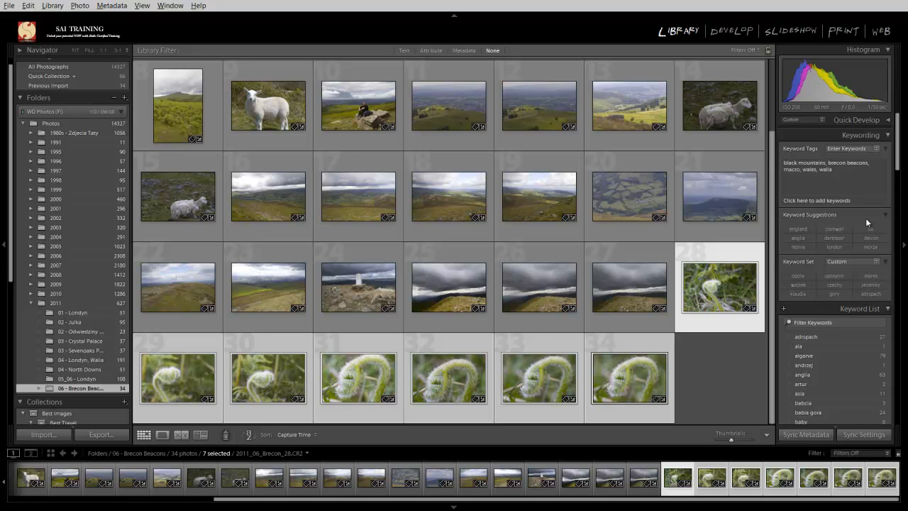
# Find "brecon beacons" in the keyword list and filter the whole catalog to the photos tagged with it
pyautogui.moveTo(894, 158); pyautogui.dragTo(907, 224)
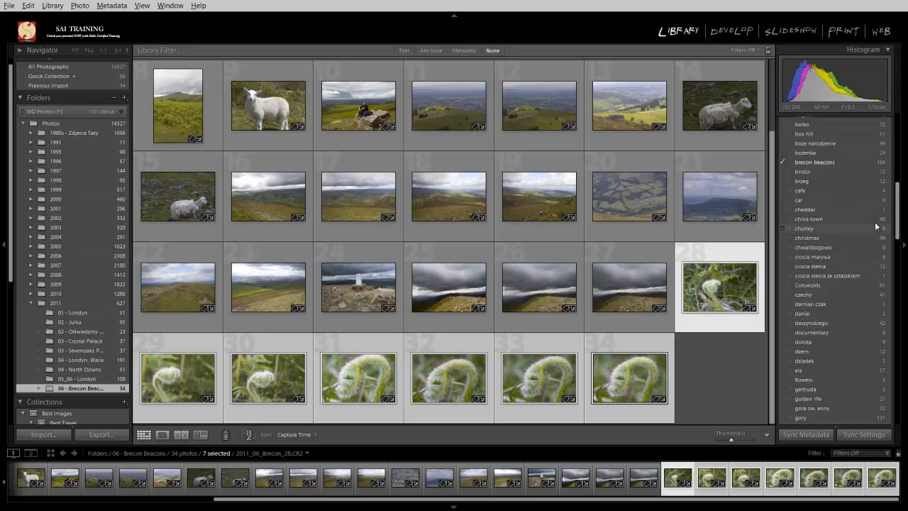
pyautogui.click(904, 201)
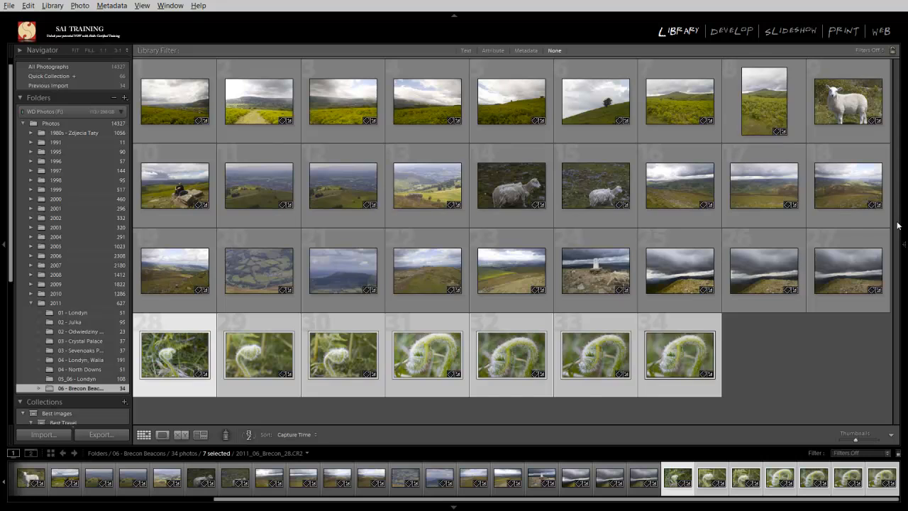
pyautogui.click(905, 243)
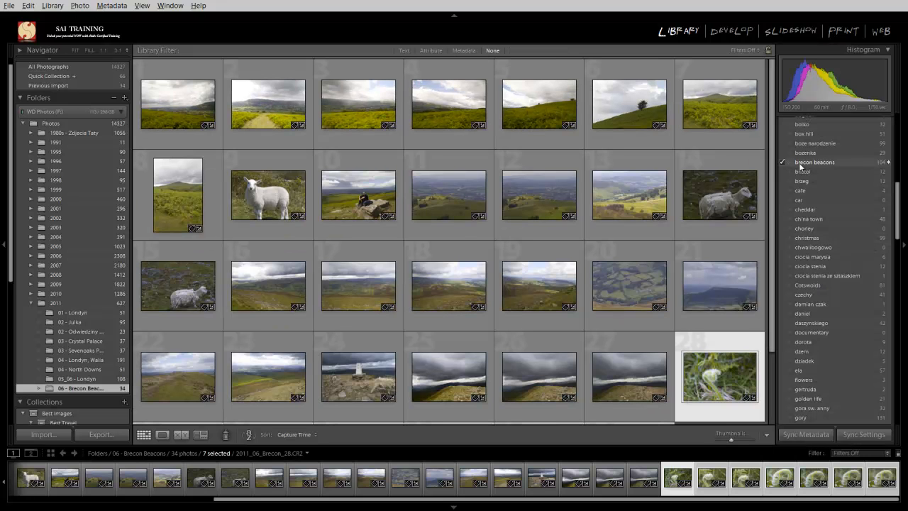
pyautogui.scroll(3, 873, 192)
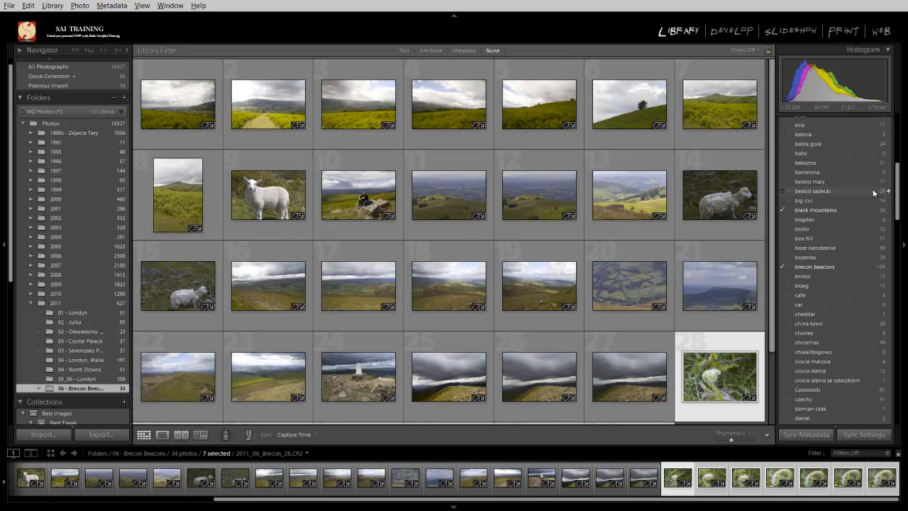
pyautogui.moveTo(897, 202)
pyautogui.mouseDown()
pyautogui.moveTo(897, 320)
pyautogui.moveTo(897, 190)
pyautogui.mouseUp()
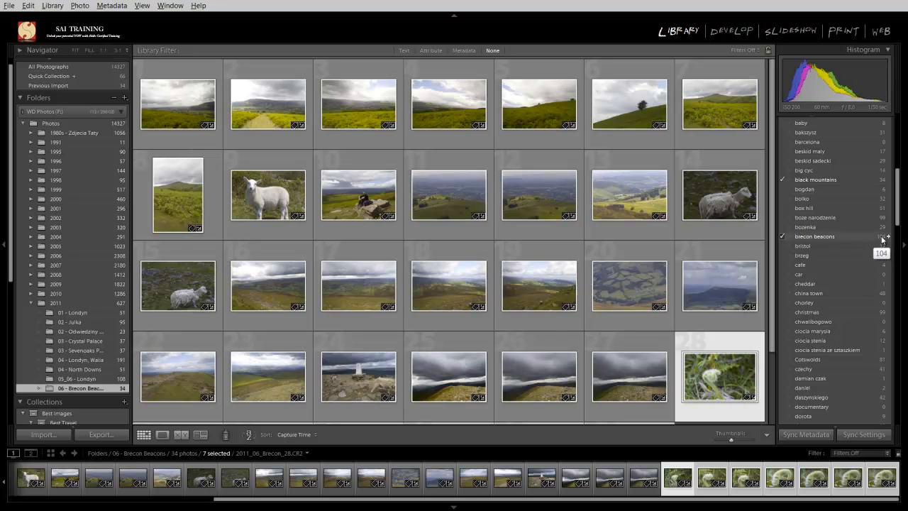
pyautogui.click(829, 238)
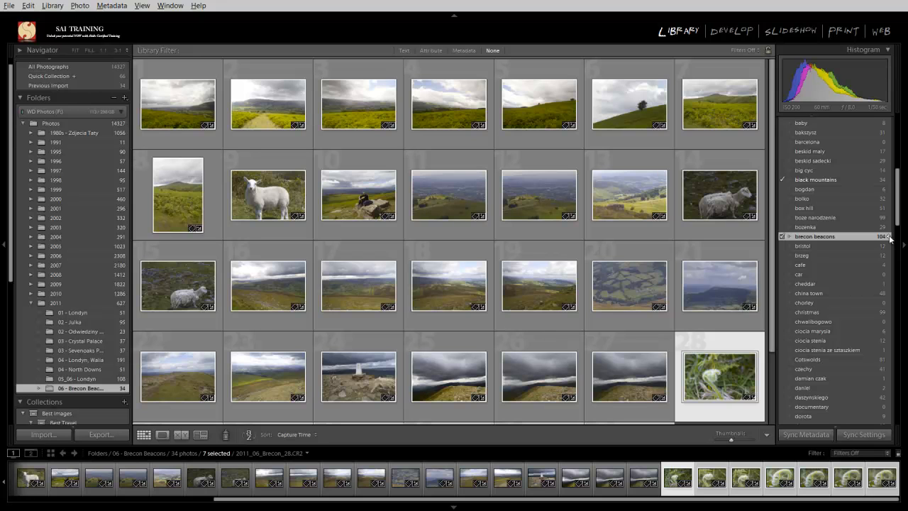
pyautogui.click(890, 238)
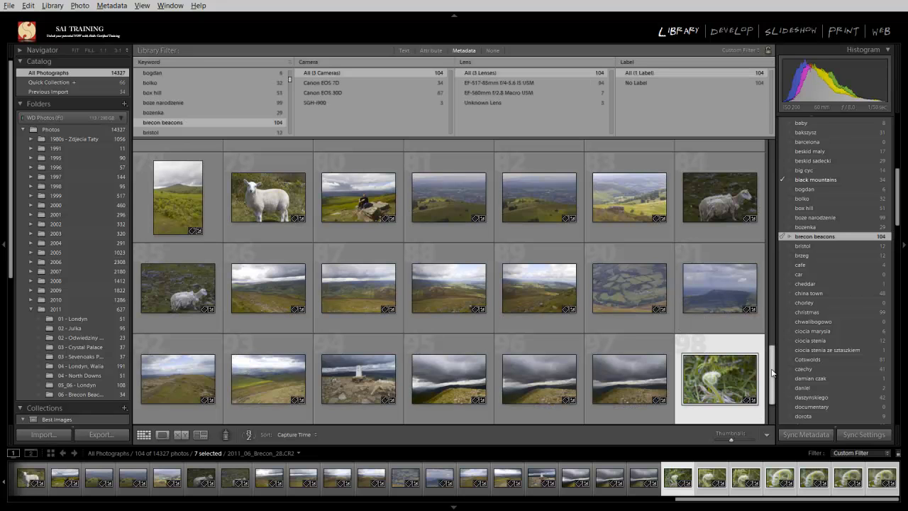
# Browse the photos filtered by "brecon beacons" and return to the 06 - Brecon Beacons folder
pyautogui.moveTo(771, 376); pyautogui.dragTo(740, 283)
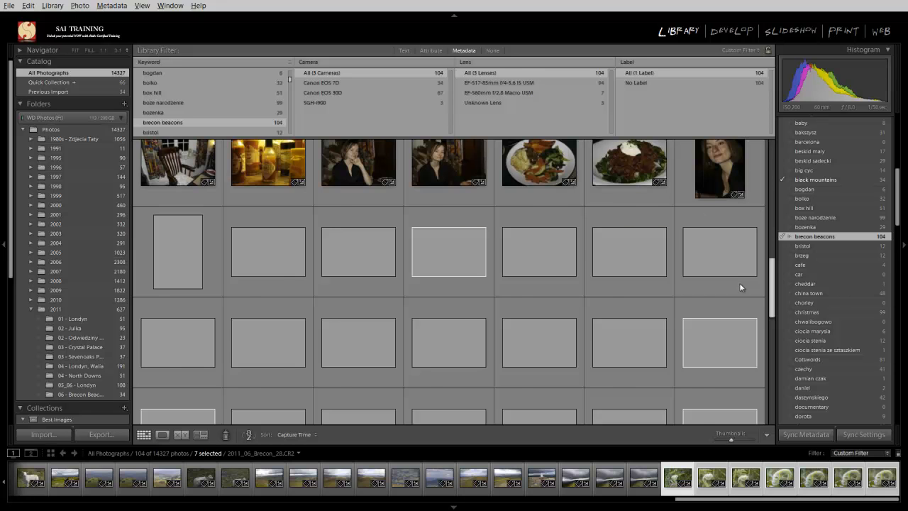
pyautogui.moveTo(739, 282); pyautogui.dragTo(769, 153)
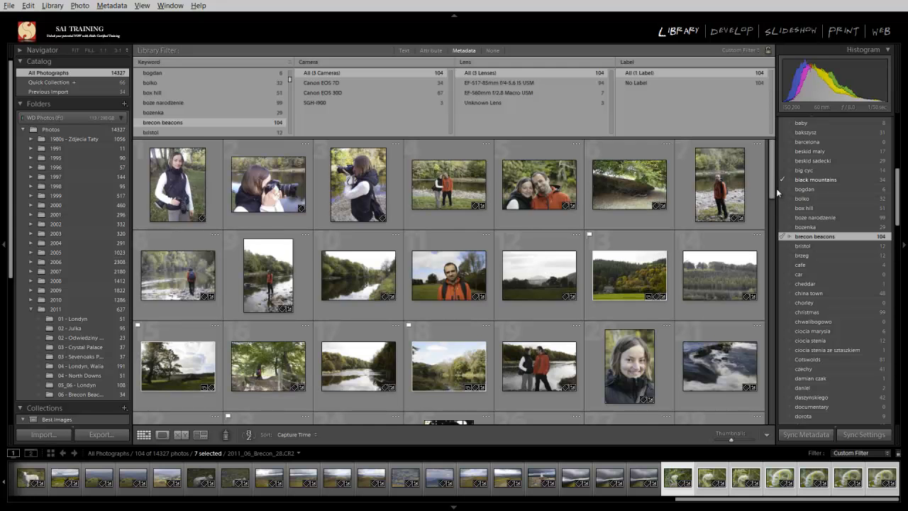
pyautogui.moveTo(775, 190); pyautogui.dragTo(782, 414)
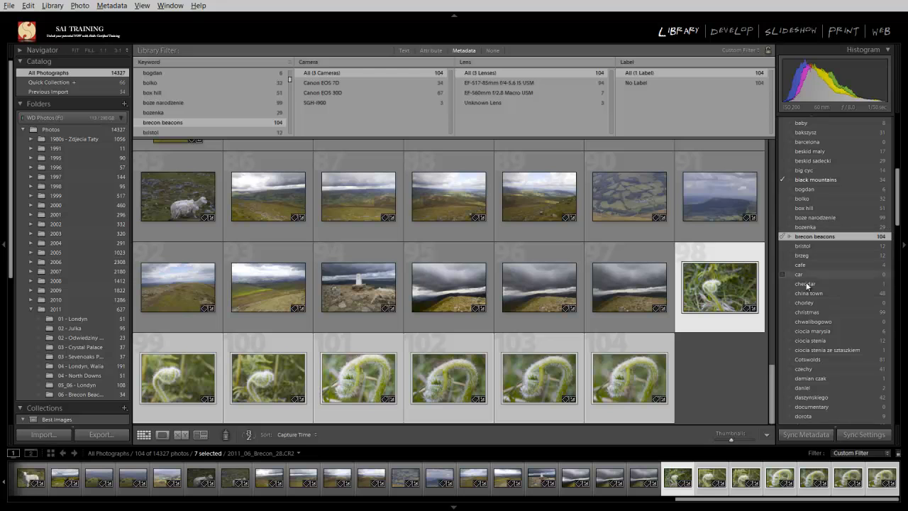
pyautogui.moveTo(898, 206); pyautogui.dragTo(899, 408)
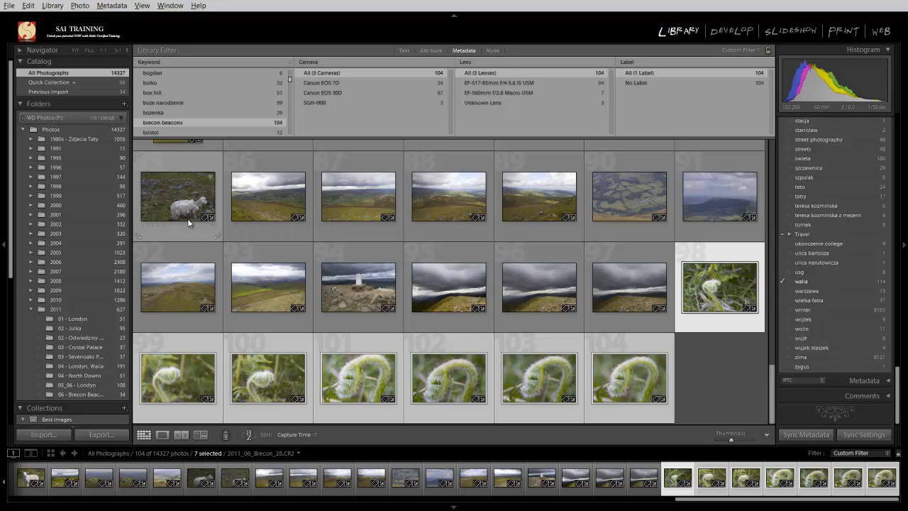
pyautogui.click(90, 394)
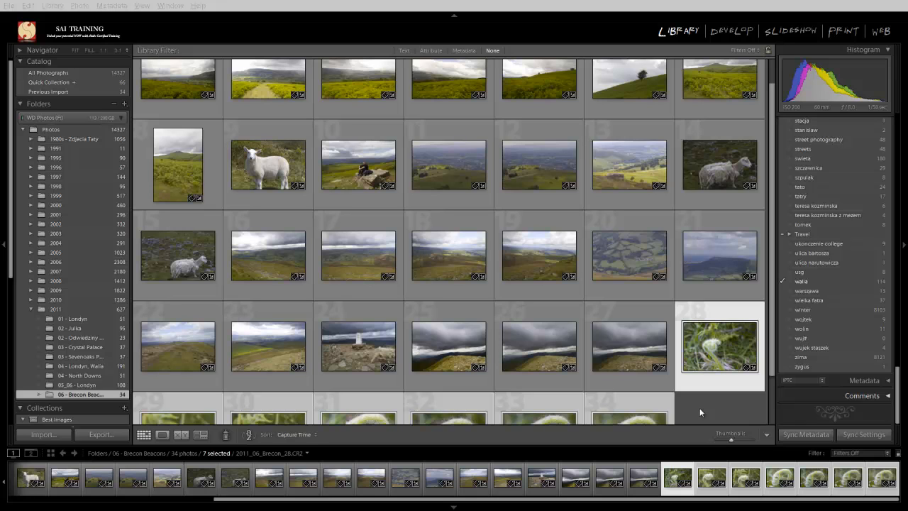
# Filter the whole catalog to the photos tagged with the last keyword in the keyword list
pyautogui.moveTo(897, 370); pyautogui.dragTo(897, 117)
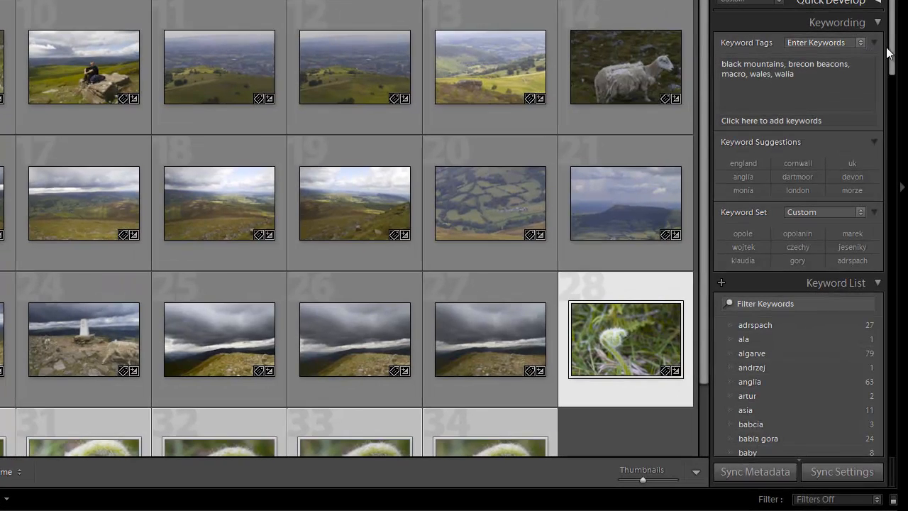
pyautogui.moveTo(886, 53); pyautogui.dragTo(893, 437)
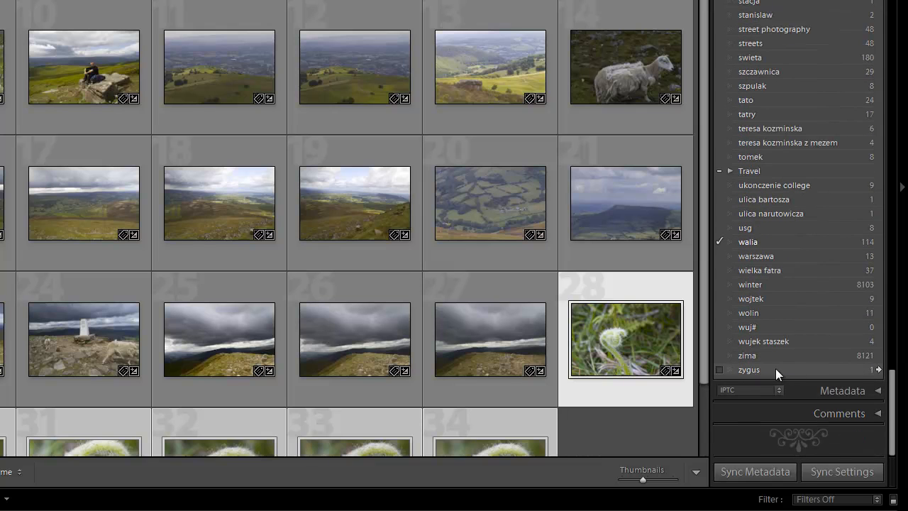
pyautogui.click(879, 370)
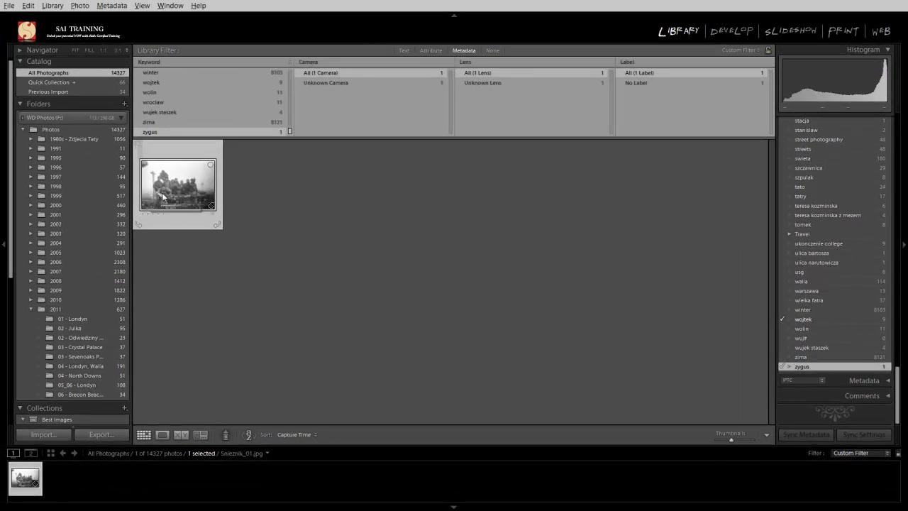
# View the photo tagged with the last keyword enlarged and return to the thumbnail grid
pyautogui.doubleClick(186, 193)
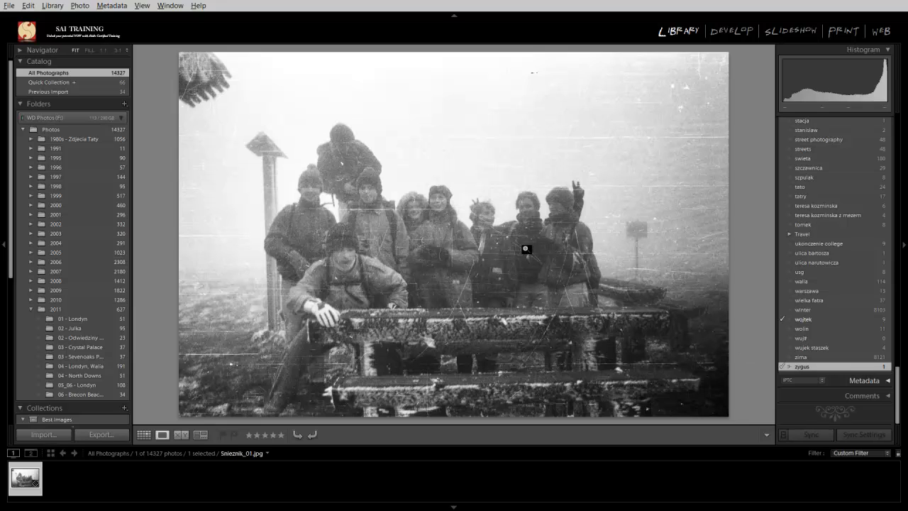
pyautogui.press('g')
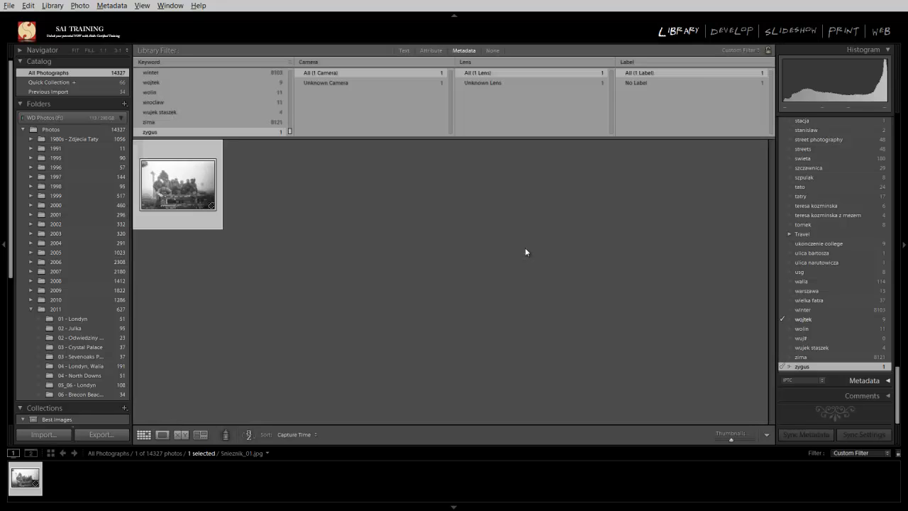
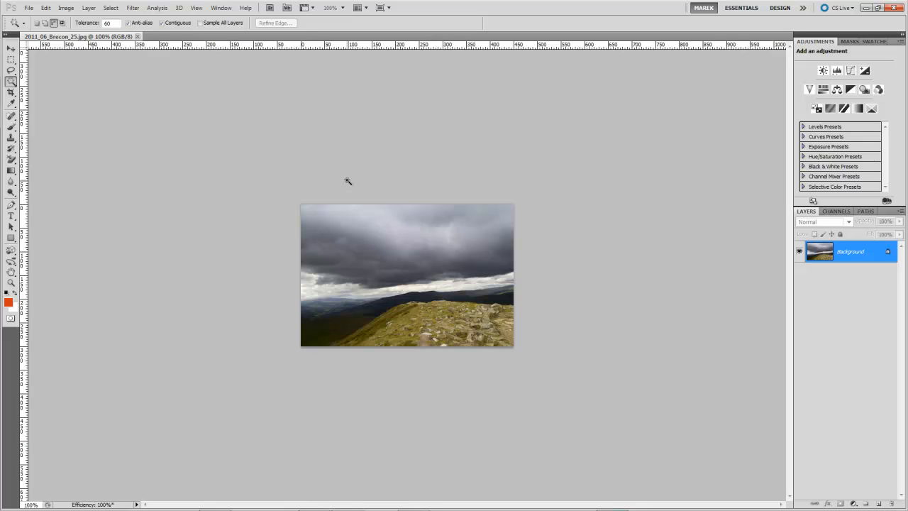
# Open the Brecon photo in Photoshop's Save for Web & Devices and show the original and optimized versions side by side, with the optimized one selected
pyautogui.click(11, 49)
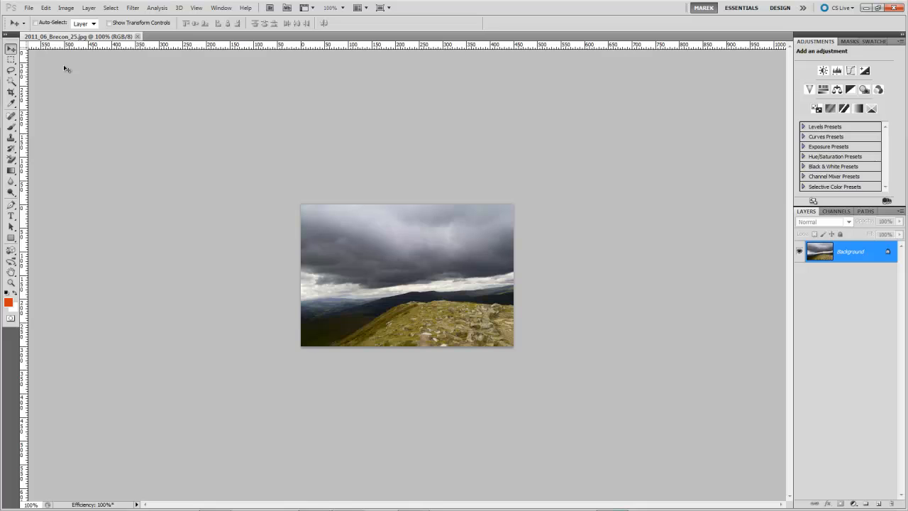
pyautogui.click(29, 8)
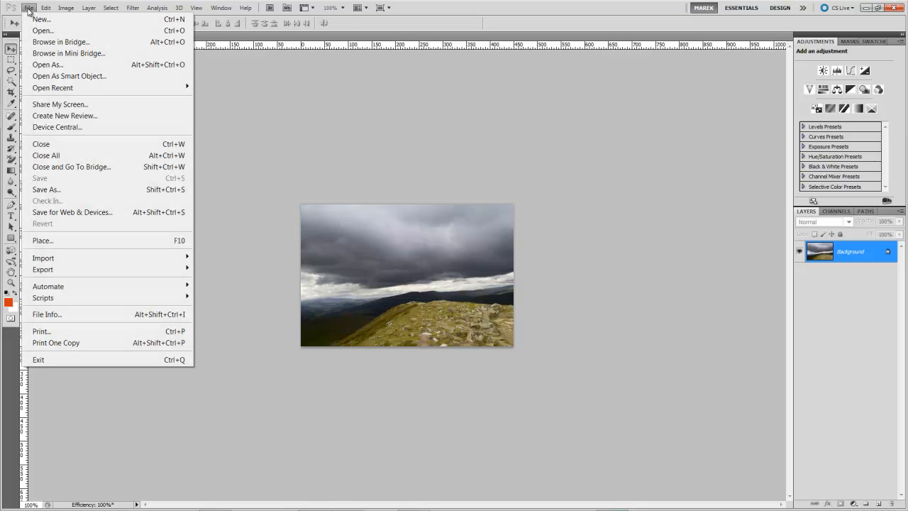
pyautogui.click(146, 213)
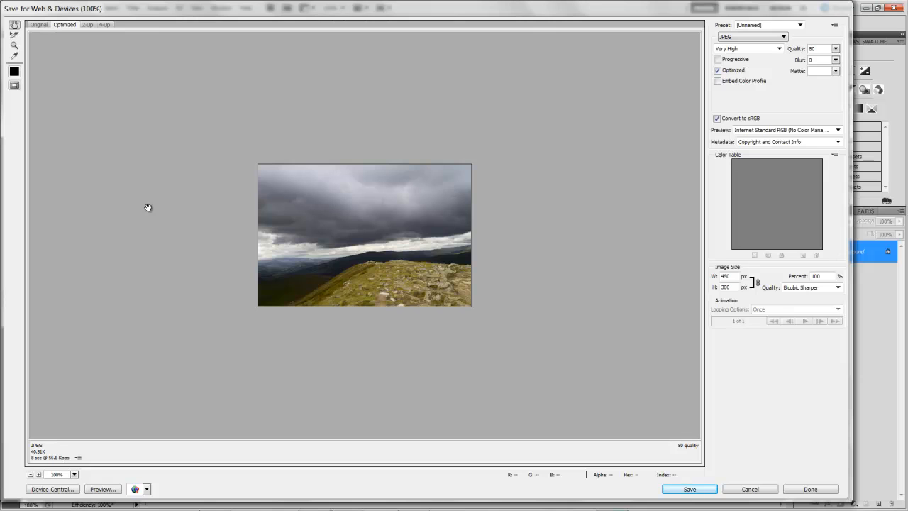
pyautogui.moveTo(279, 11)
pyautogui.mouseDown()
pyautogui.moveTo(329, 36)
pyautogui.moveTo(285, 14)
pyautogui.mouseUp()
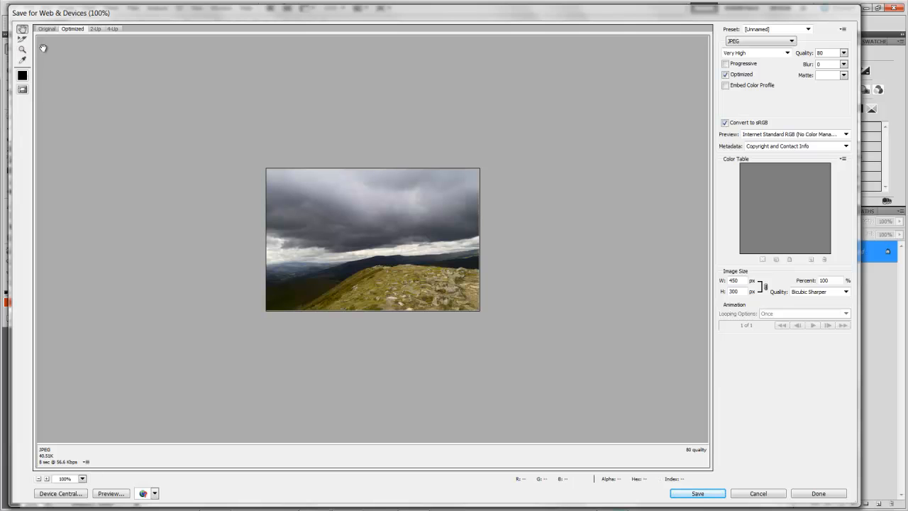
pyautogui.click(95, 29)
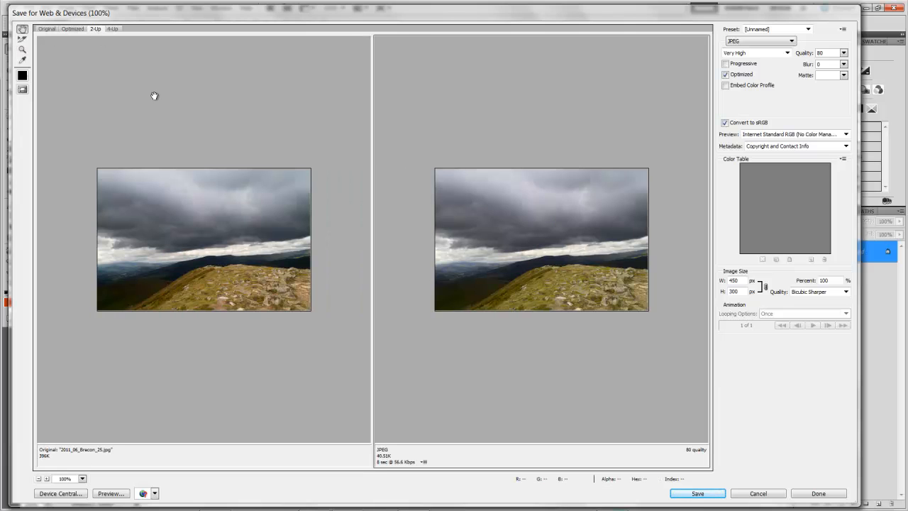
pyautogui.click(211, 222)
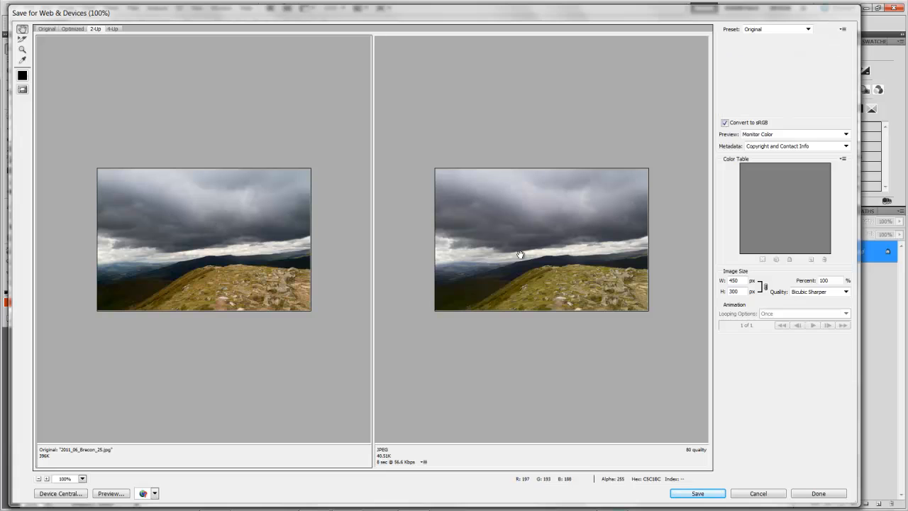
pyautogui.click(551, 233)
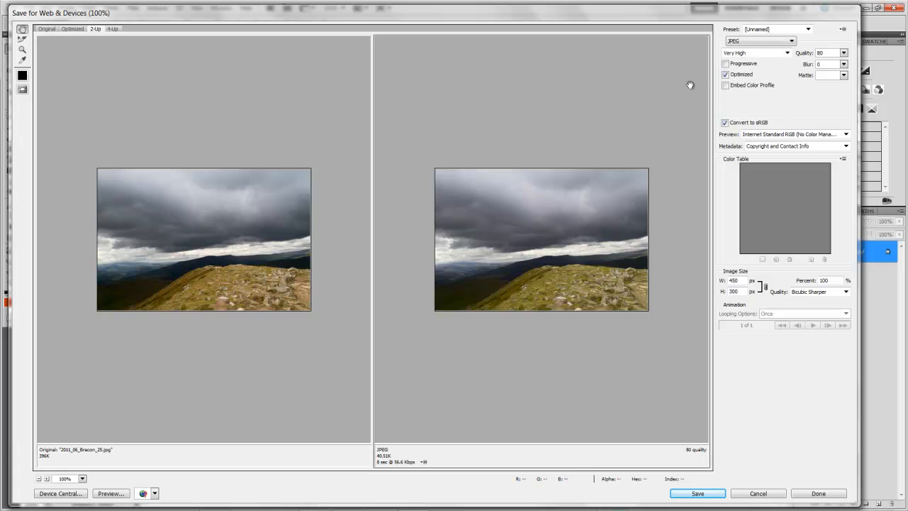
# Review the file format and color preview options, keeping JPEG and Internet Standard RGB
pyautogui.click(791, 42)
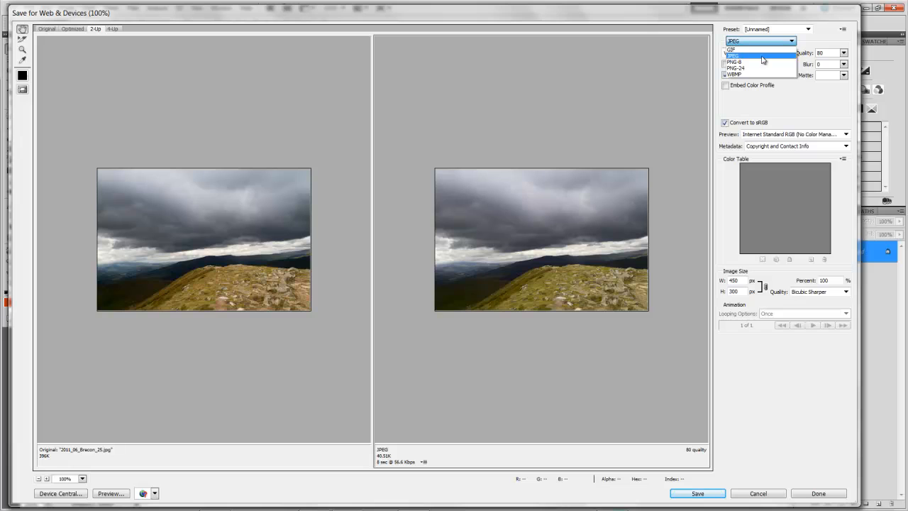
pyautogui.click(762, 57)
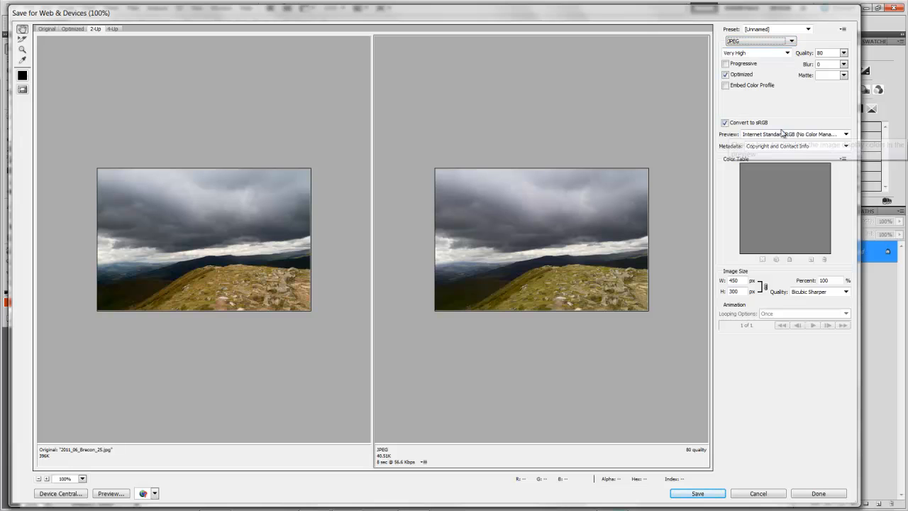
pyautogui.click(846, 134)
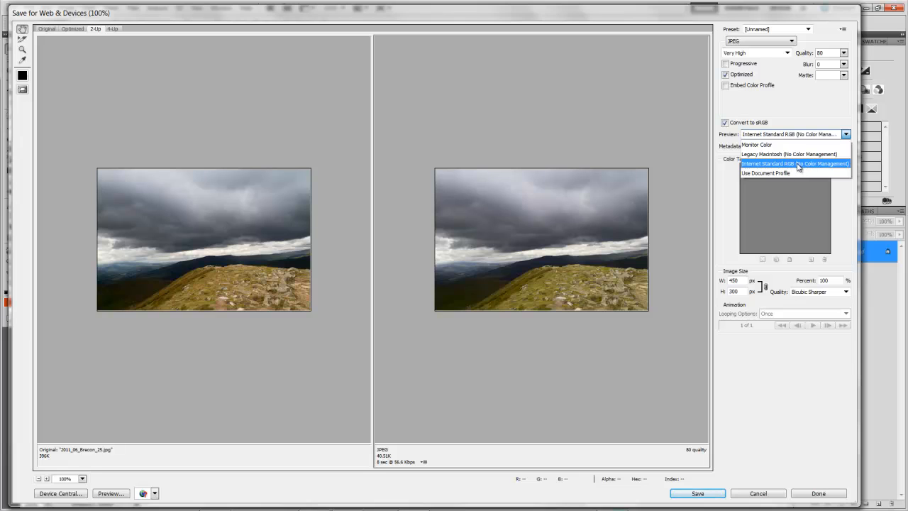
pyautogui.click(667, 146)
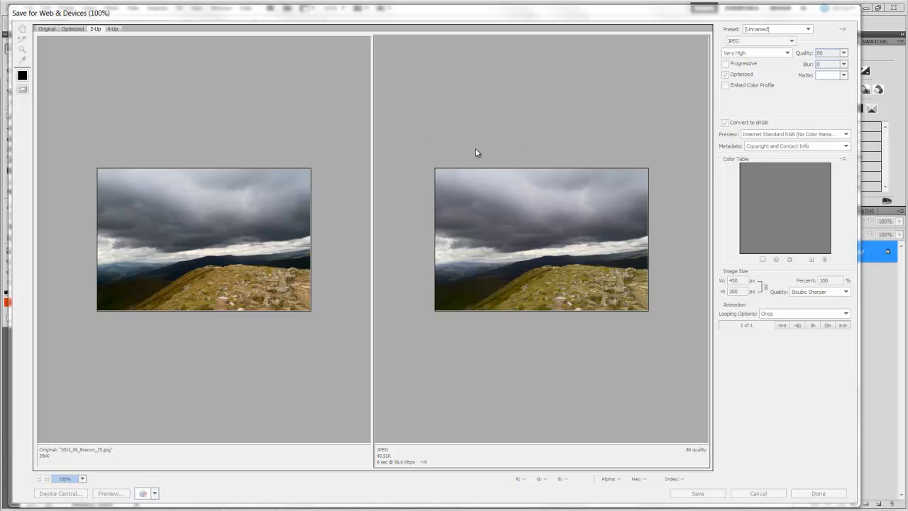
pyautogui.click(480, 129)
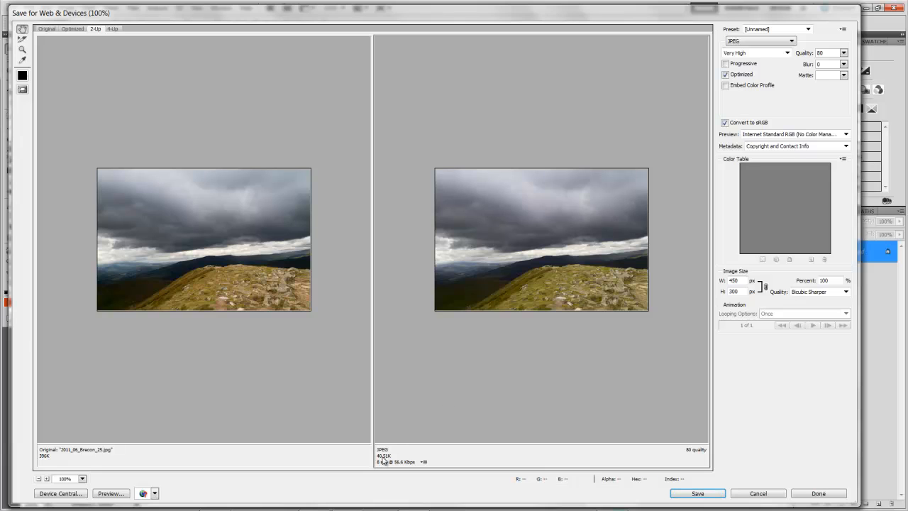
# Lower the JPEG quality of the optimized version to 59
pyautogui.click(843, 53)
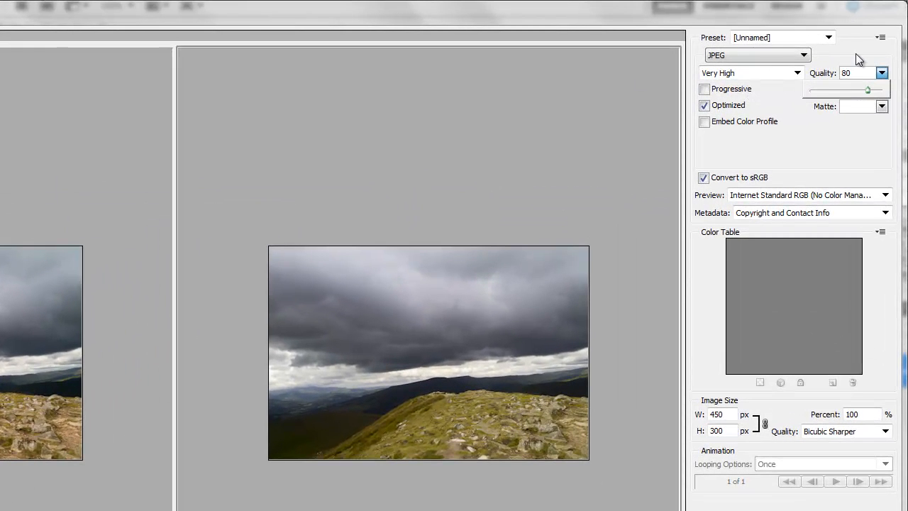
pyautogui.click(882, 71)
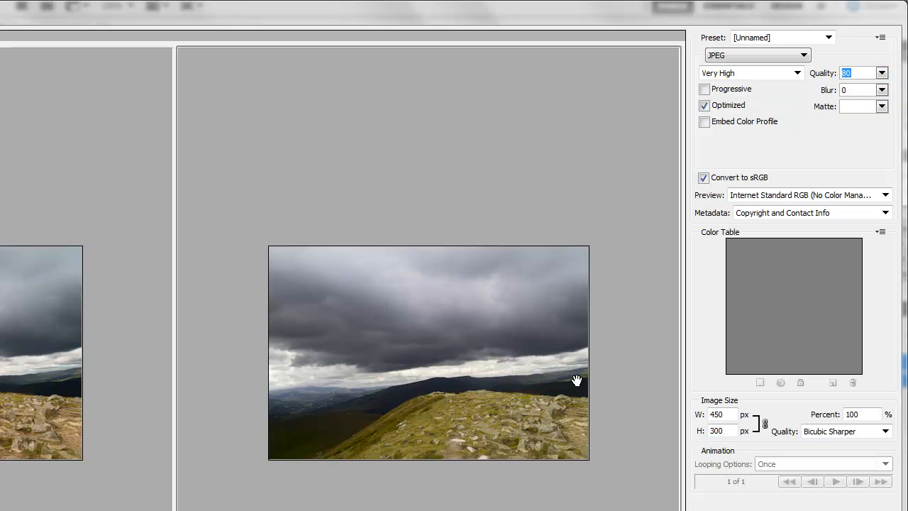
pyautogui.click(882, 72)
pyautogui.moveTo(868, 93); pyautogui.dragTo(859, 95)
pyautogui.click(882, 73)
pyautogui.moveTo(860, 90); pyautogui.dragTo(852, 90)
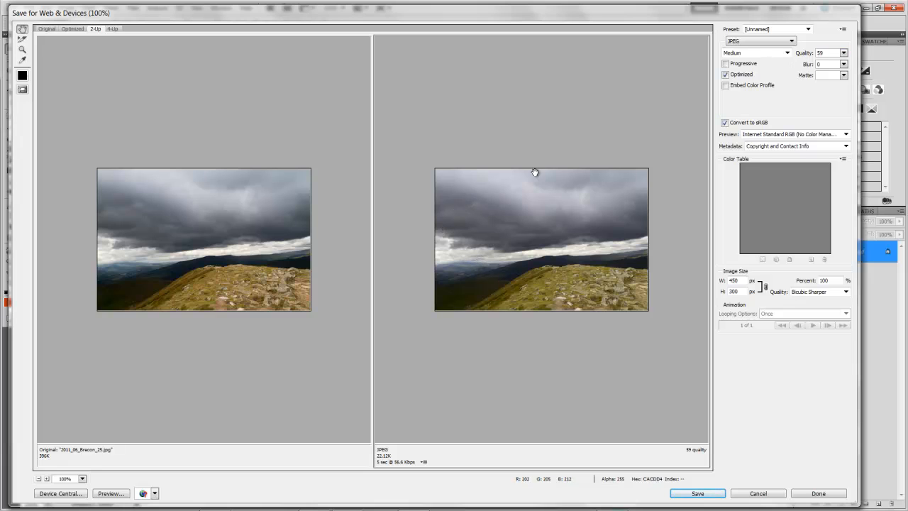
# Set the JPEG quality of the optimized version to 70
pyautogui.click(844, 54)
pyautogui.moveTo(830, 67); pyautogui.dragTo(830, 68)
pyautogui.doubleClick(740, 283)
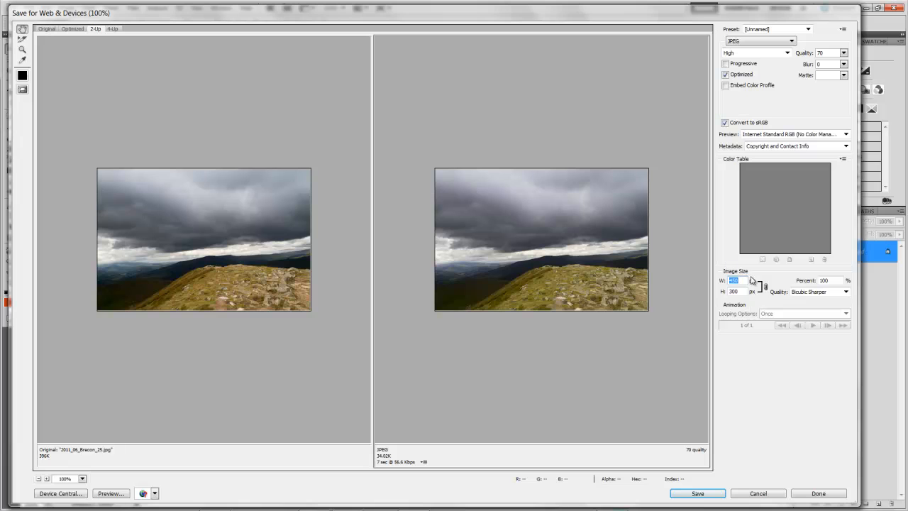
# Save the optimized image to the Desktop as 2011_06_Brecon_25_2
pyautogui.click(697, 494)
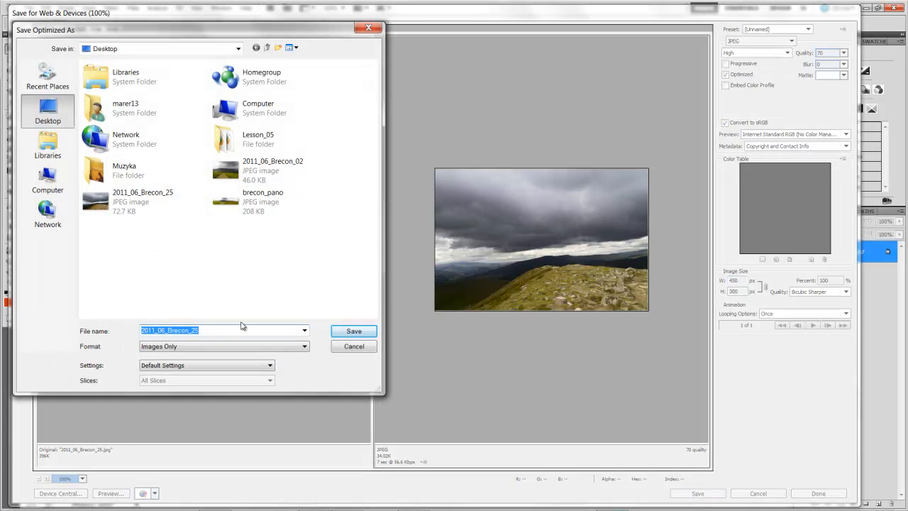
pyautogui.click(240, 326)
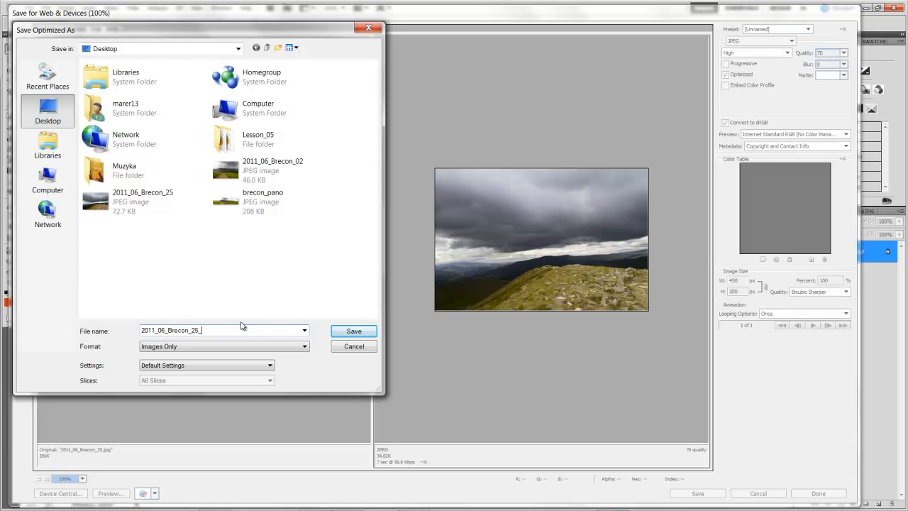
pyautogui.write('_2')
pyautogui.press('Return')
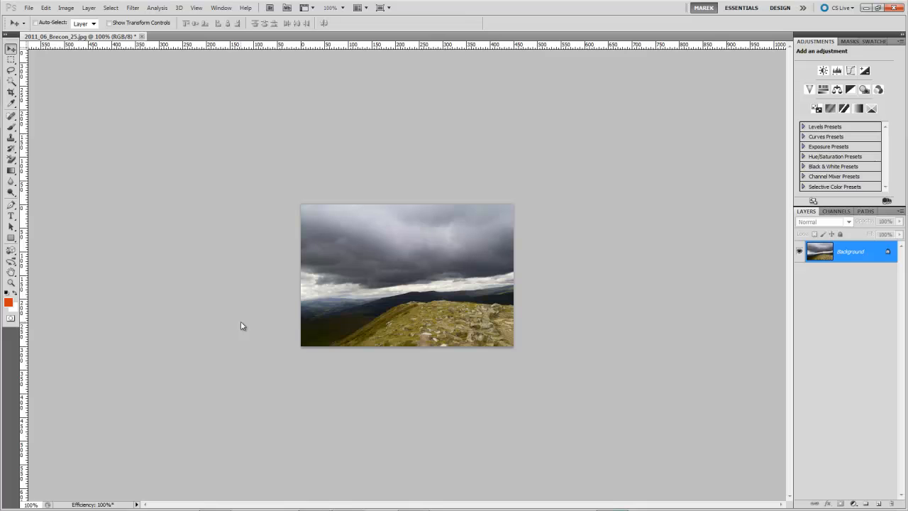
# Switch to the YouTube channel page in Firefox, copy a full-screen screenshot of it, and return to Photoshop
pyautogui.hotkey('alt', 'Tab')
pyautogui.hotkey('alt', 'Tab')
pyautogui.hotkey('alt', 'Tab')
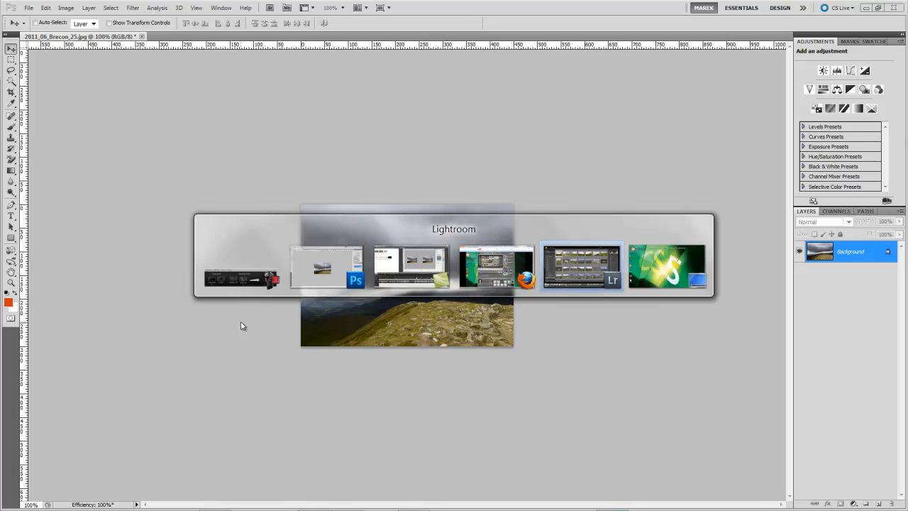
pyautogui.hotkey('alt', 'Tab')
pyautogui.hotkey('alt', 'Tab')
pyautogui.hotkey('alt', 'Tab')
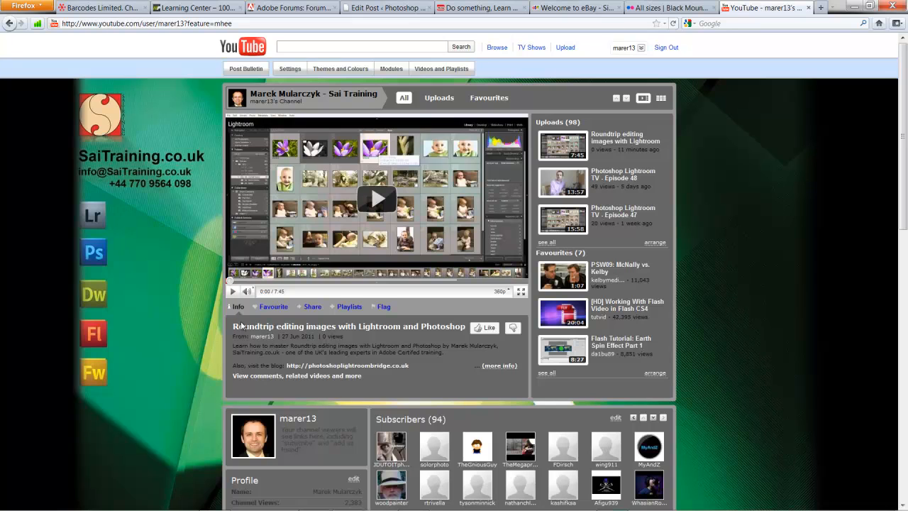
pyautogui.hotkey('alt', 'Tab')
pyautogui.hotkey('alt', 'Tab')
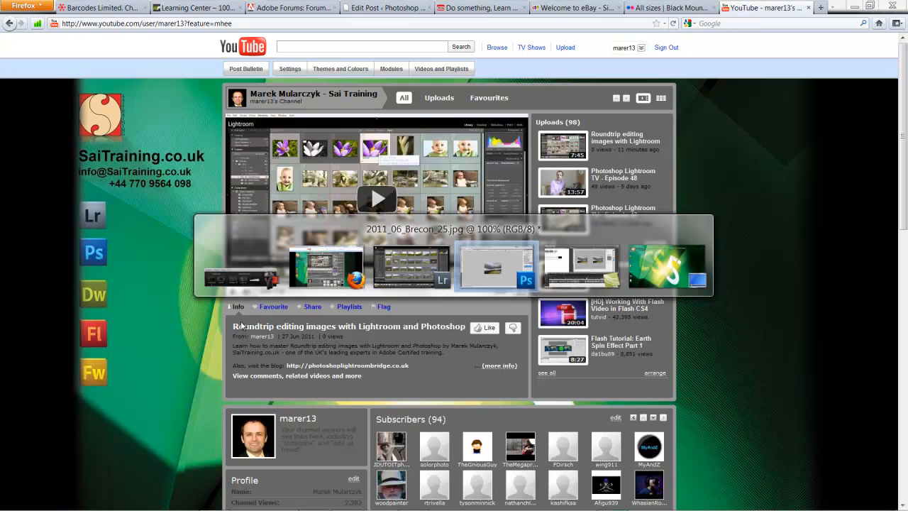
# Create a new 1920 x 1080 pixel document from the Clipboard preset and paste the screenshot into it
pyautogui.click(29, 7)
pyautogui.click(43, 18)
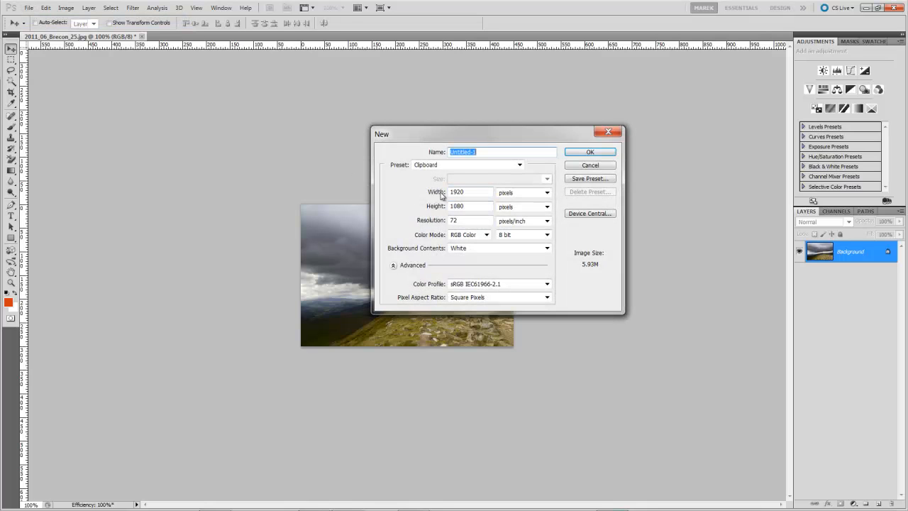
pyautogui.click(593, 153)
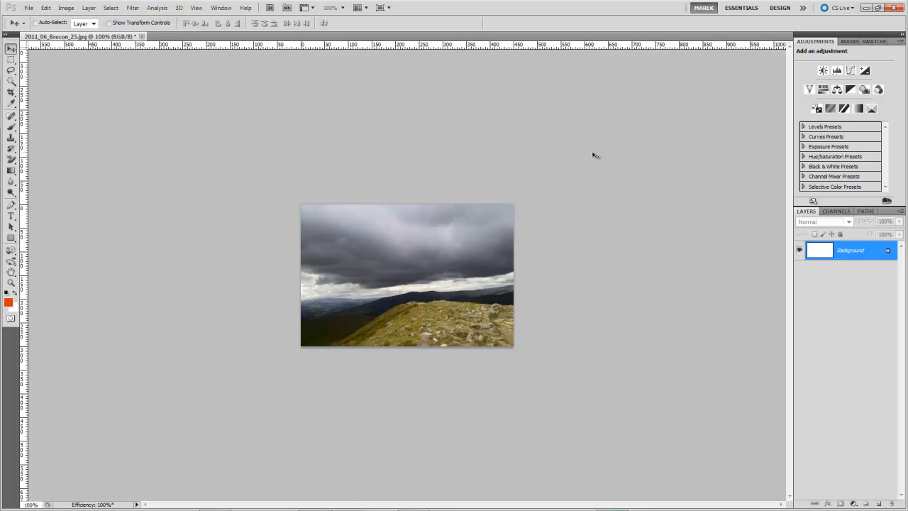
pyautogui.hotkey('ctrl', 'v')
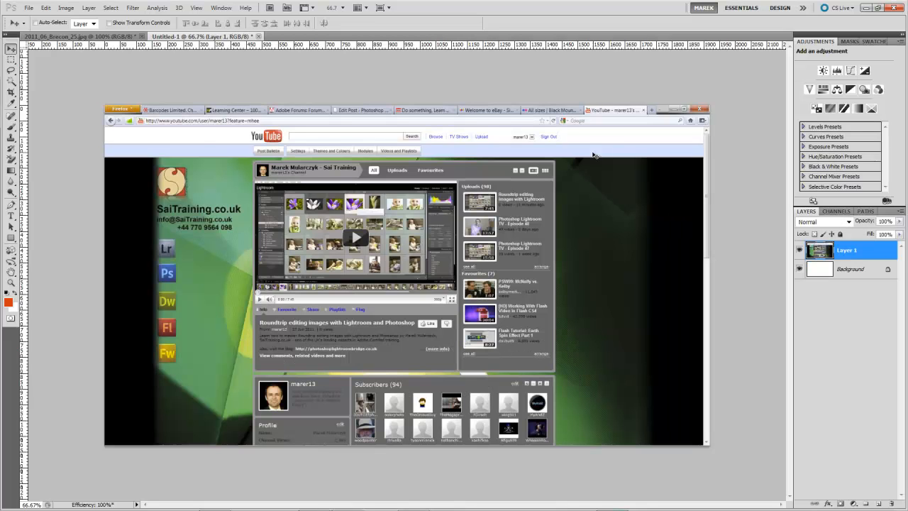
# Crop the screenshot to the channel content below the YouTube header, cutting off the black side areas
pyautogui.click(11, 92)
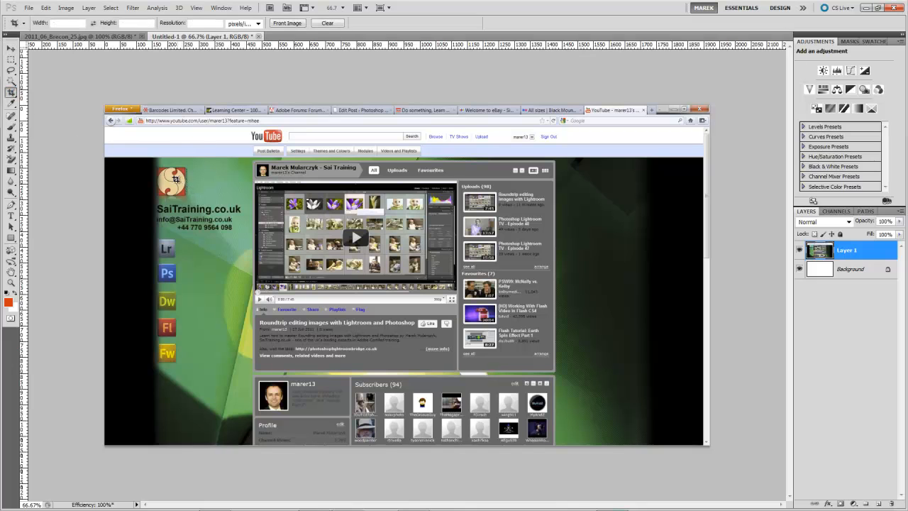
pyautogui.moveTo(156, 157); pyautogui.dragTo(644, 457)
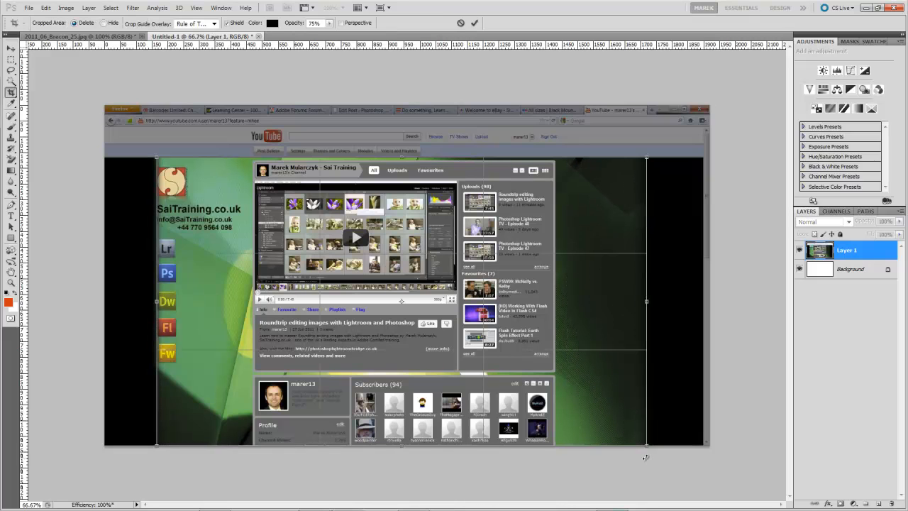
pyautogui.press('Return')
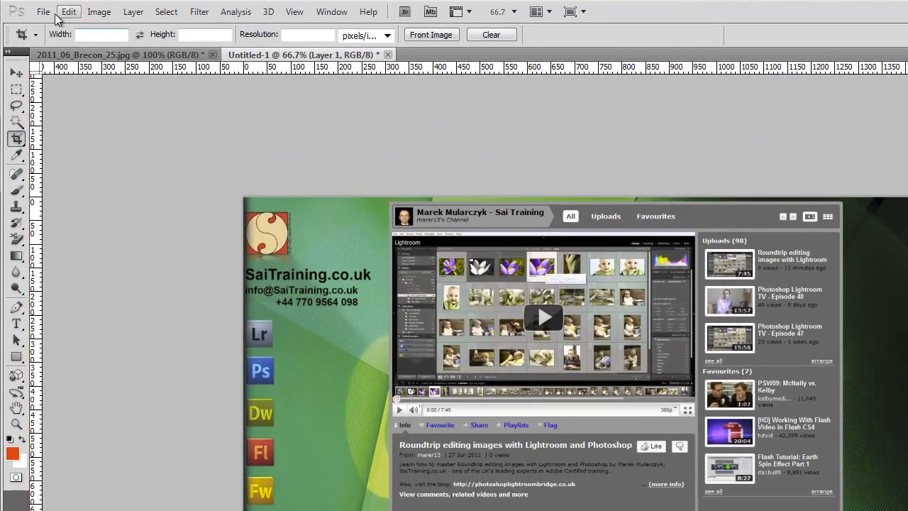
# Open the cropped screenshot in Save for Web & Devices and set its width to 500 px, keeping Bicubic Sharper resampling
pyautogui.click(43, 12)
pyautogui.click(165, 318)
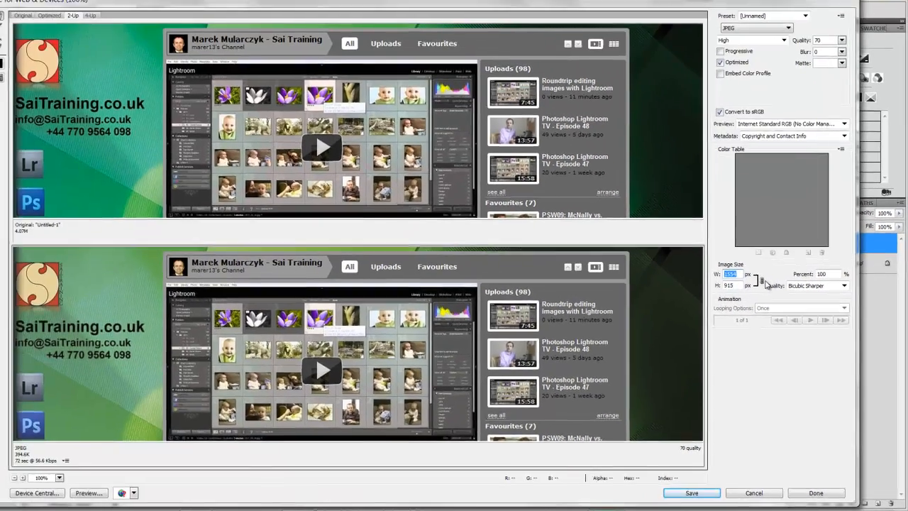
pyautogui.write('500')
pyautogui.press('Tab')
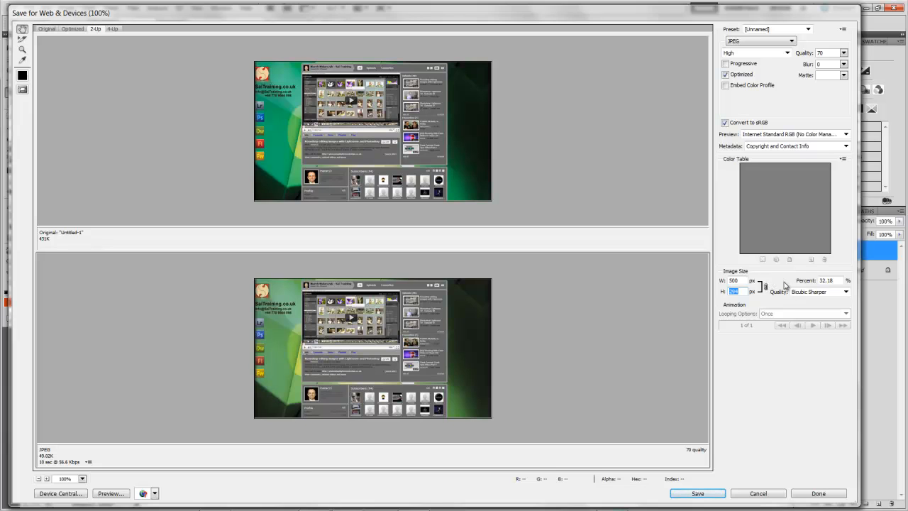
pyautogui.click(844, 293)
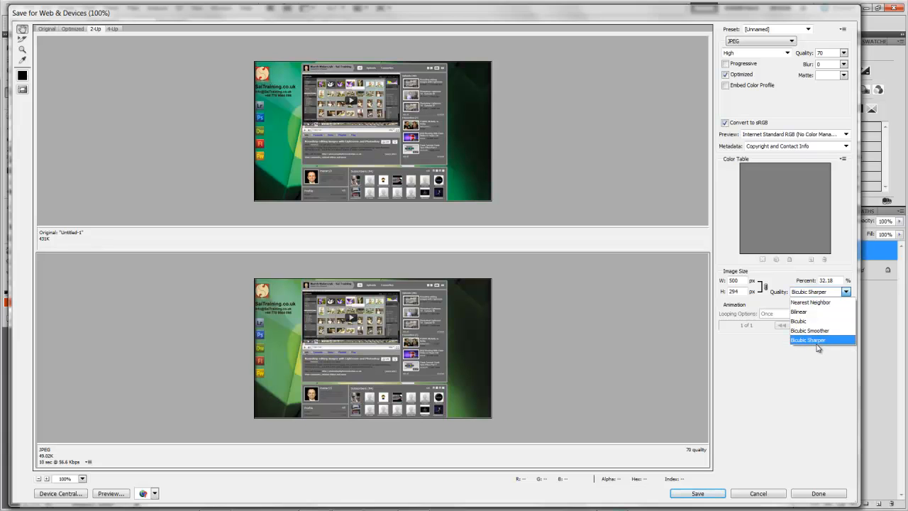
pyautogui.click(764, 352)
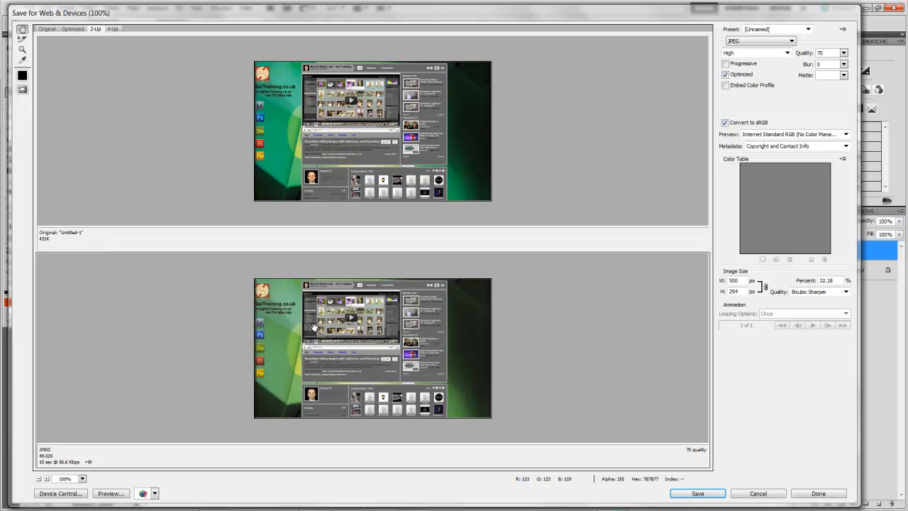
# Try PNG-8 as the export format for the screenshot and switch back to JPEG
pyautogui.click(791, 41)
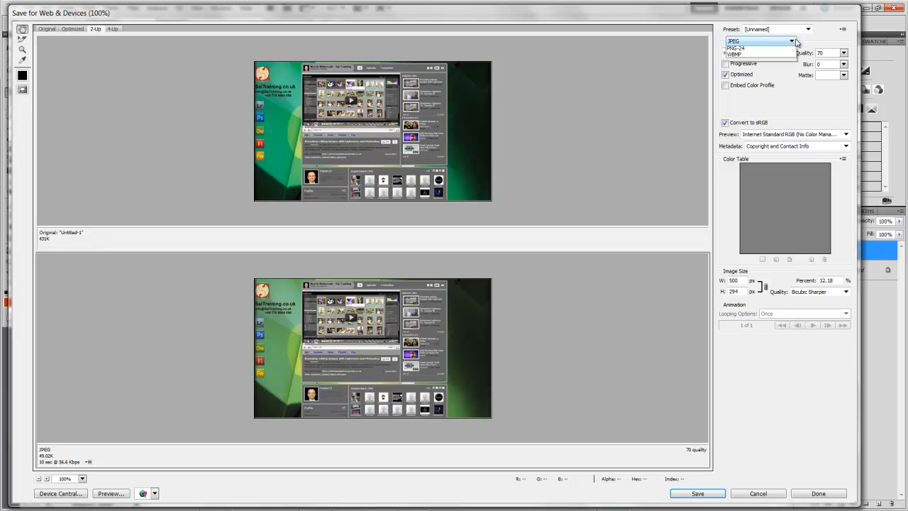
pyautogui.click(773, 63)
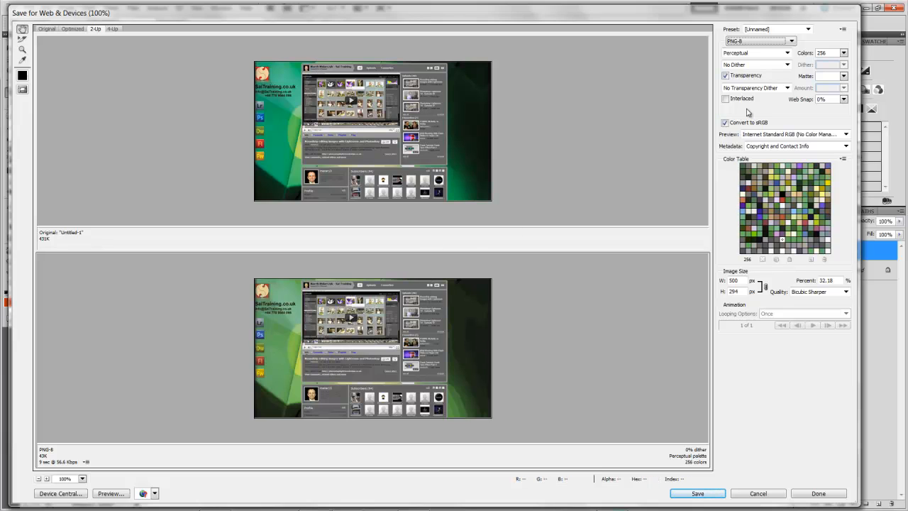
pyautogui.click(786, 41)
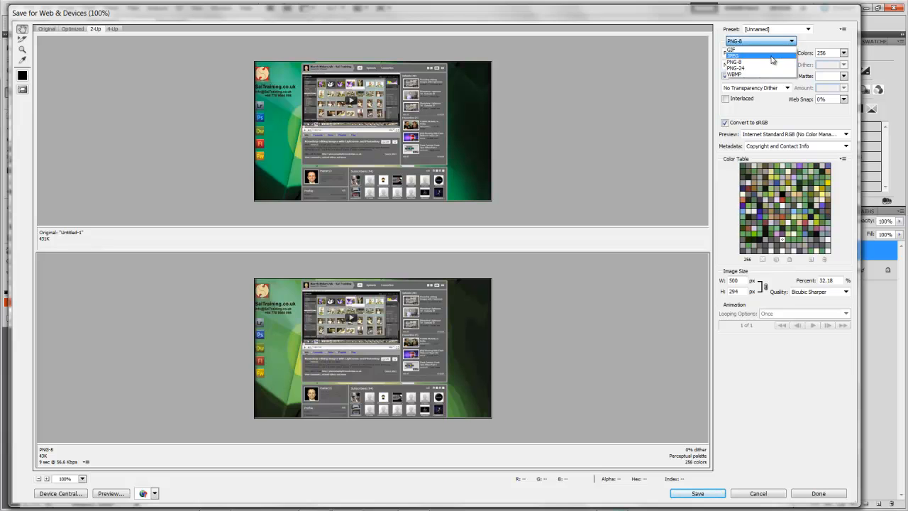
pyautogui.click(774, 56)
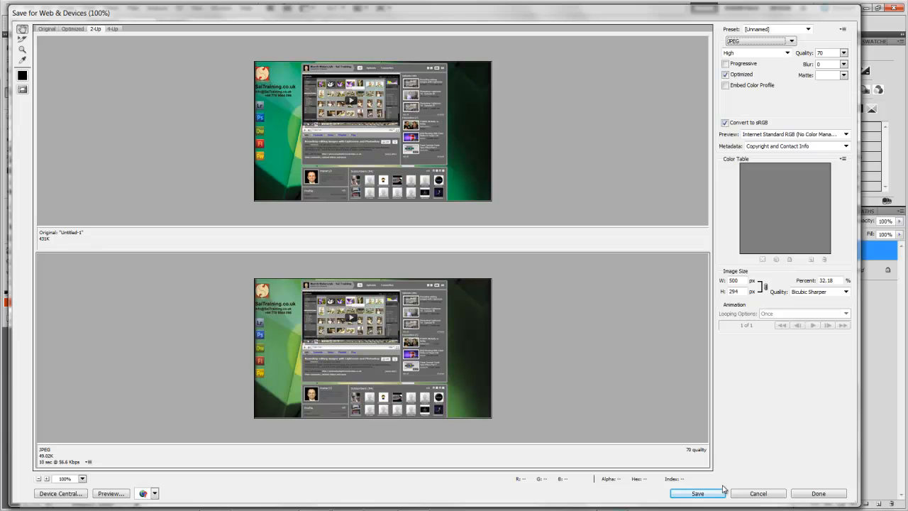
# Start saving the optimized JPEG of the screenshot
pyautogui.click(696, 493)
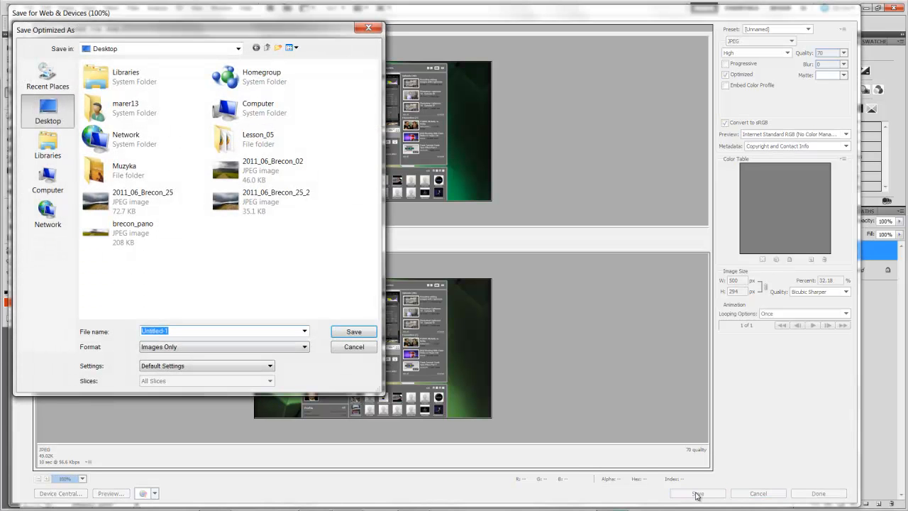